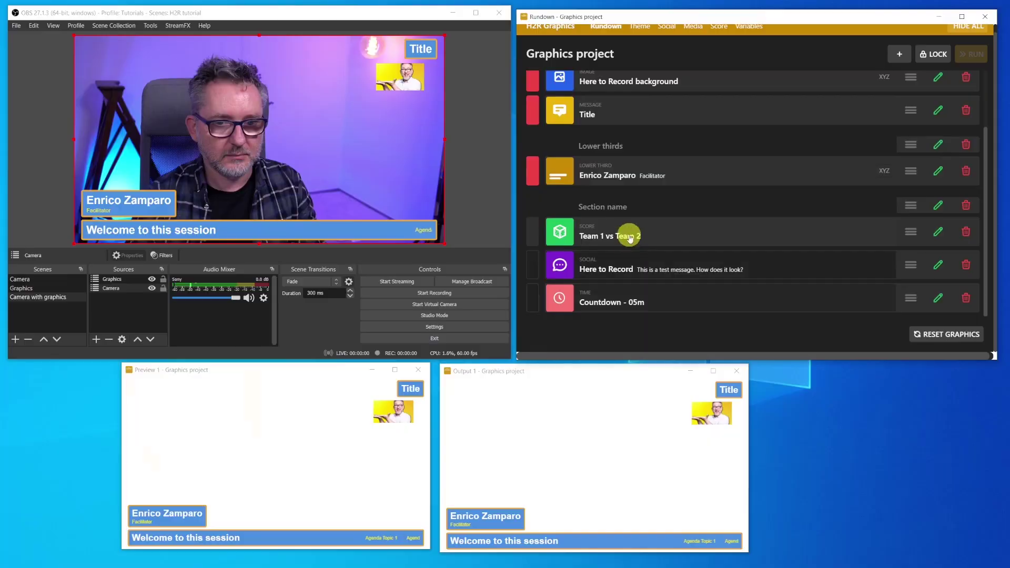
- Take the 'Team 1 vs Team 2' score row live from the H2R rundown
left_click(626, 239)
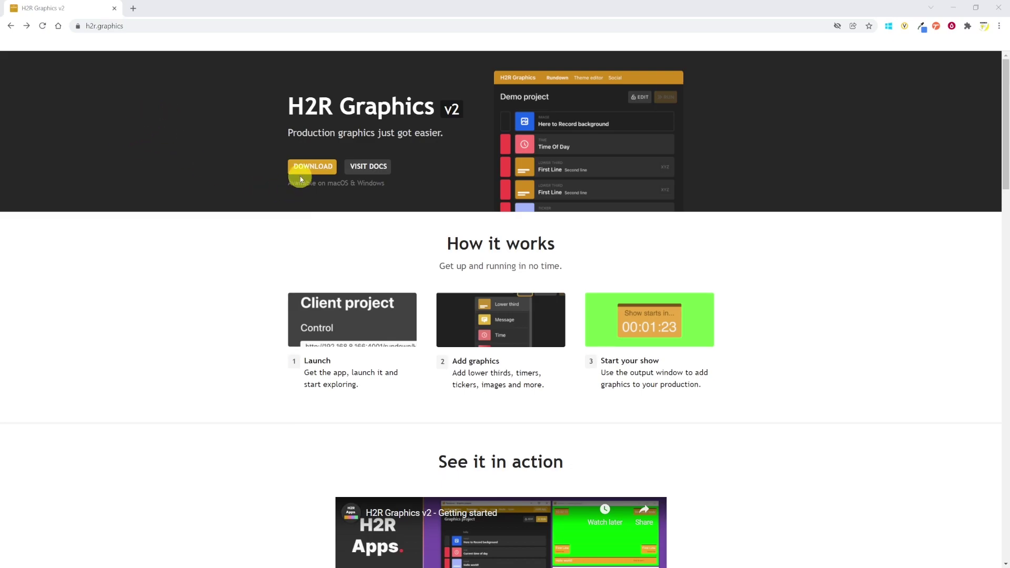
- Go from the h2r.graphics homepage to its DOWNLOAD page
left_click(314, 169)
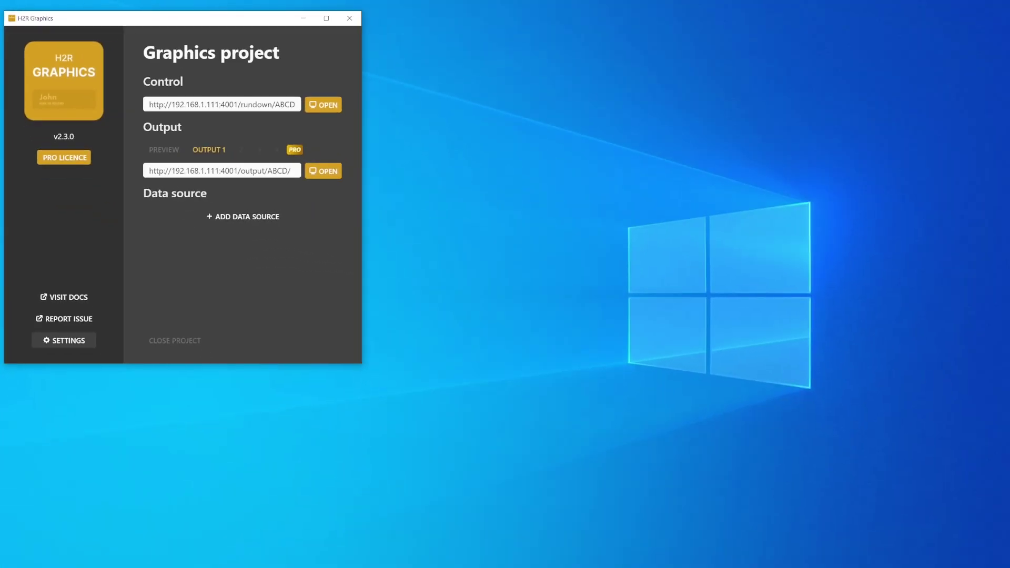
- Launch the Graphics project's Rundown window from its Control URL
left_click(324, 105)
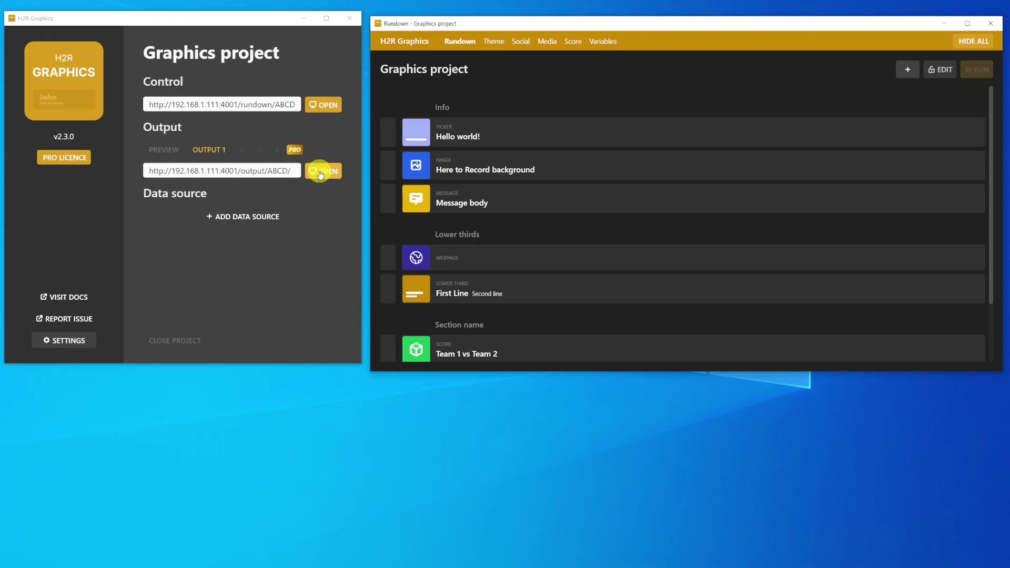
- Open the Output 1 and Preview windows and move them to the bottom of the screen
left_click(319, 171)
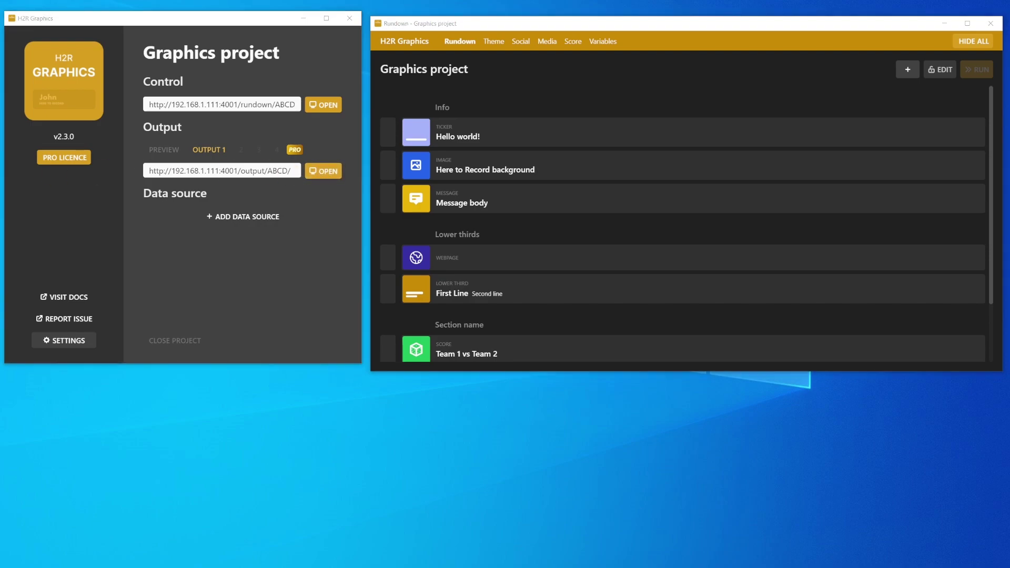
left_click_drag(384, 260, 755, 379)
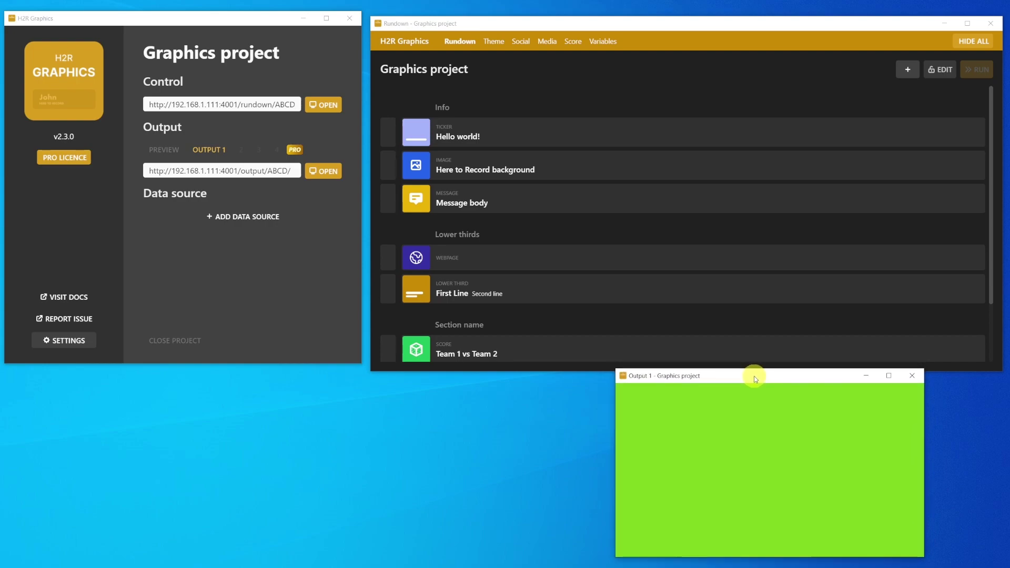
left_click(164, 150)
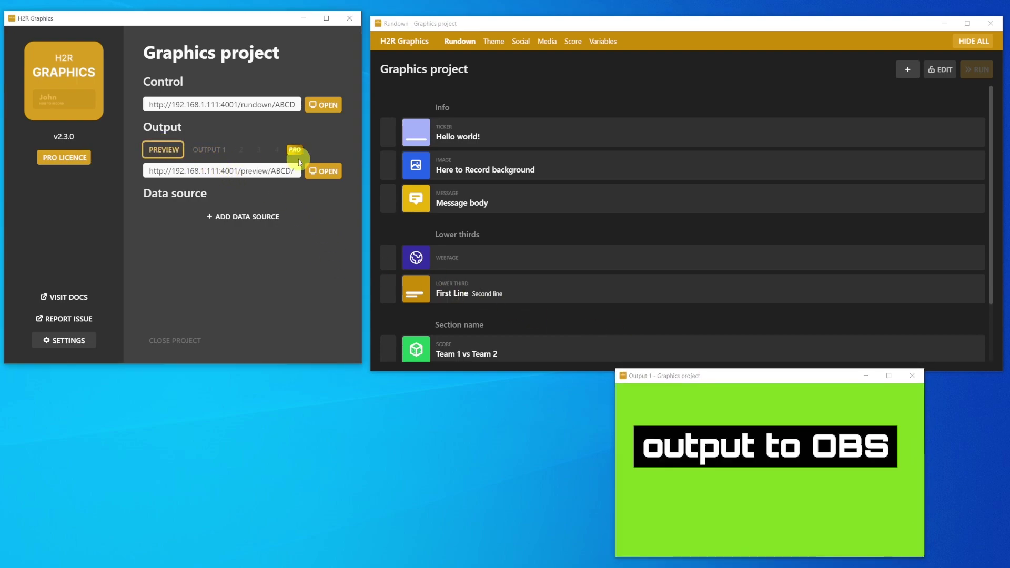
left_click(331, 172)
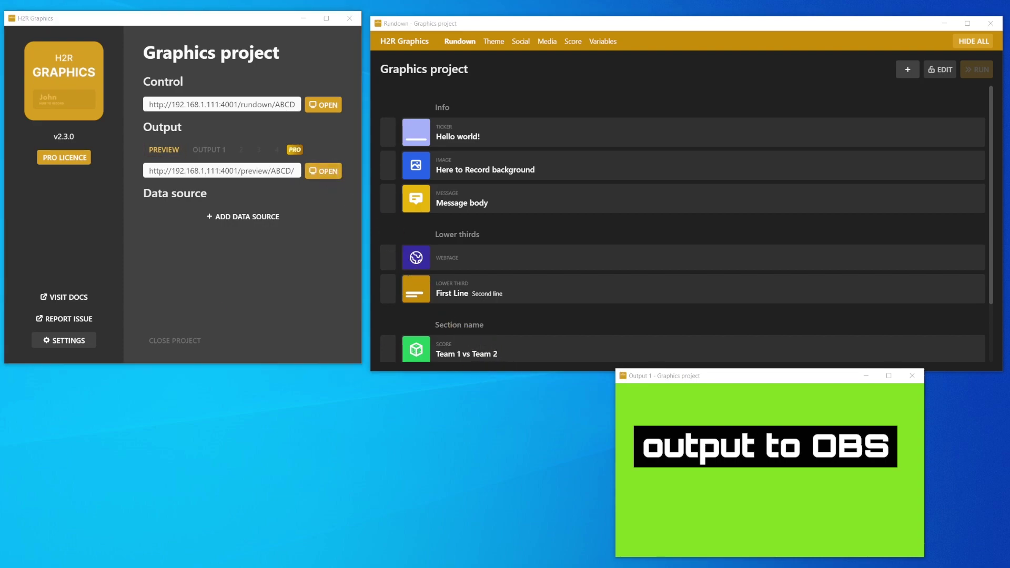
left_click_drag(42, 168, 304, 377)
- Shrink the rundown and place Preview and Output 1 side by side beneath it
left_click_drag(552, 18, 547, 10)
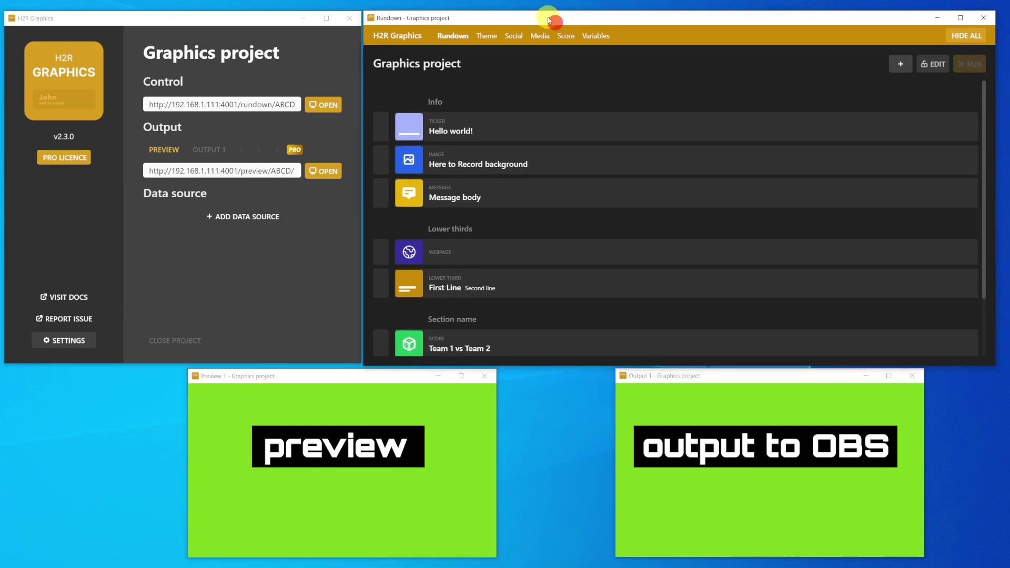
left_click_drag(998, 199, 931, 200)
left_click_drag(588, 363, 588, 343)
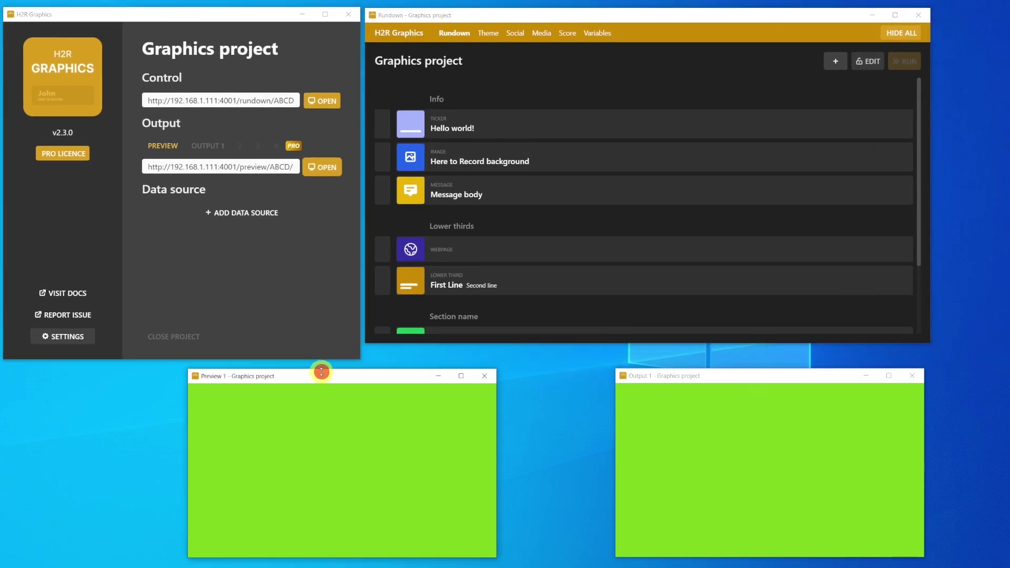
left_click_drag(322, 376, 256, 369)
left_click_drag(523, 343, 523, 358)
left_click_drag(657, 375, 483, 376)
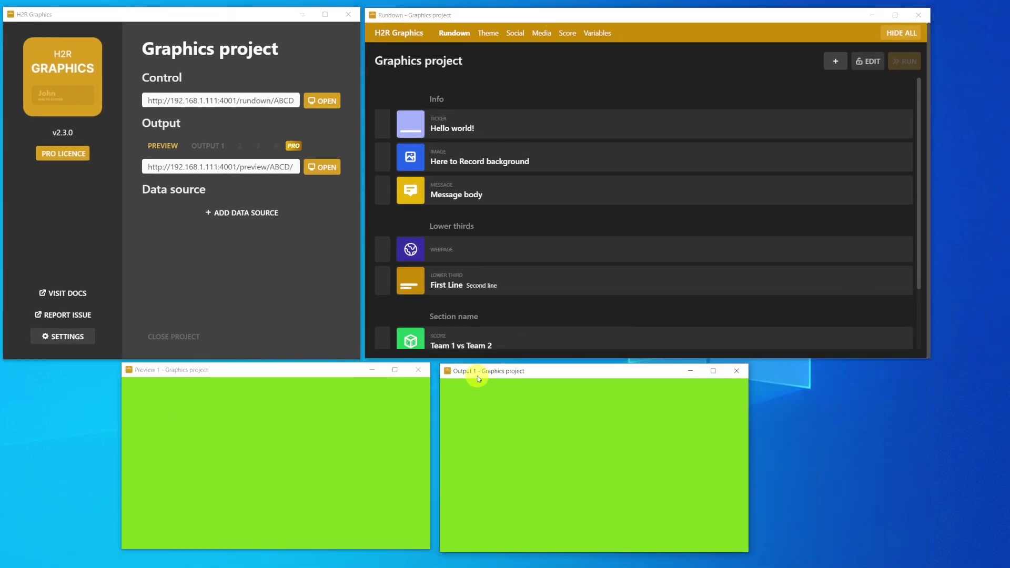
scroll(524, 151, "down", 2)
- Unlock the rundown for editing and try taking the Hello world! ticker live and cueing it
scroll(525, 151, "up", 2)
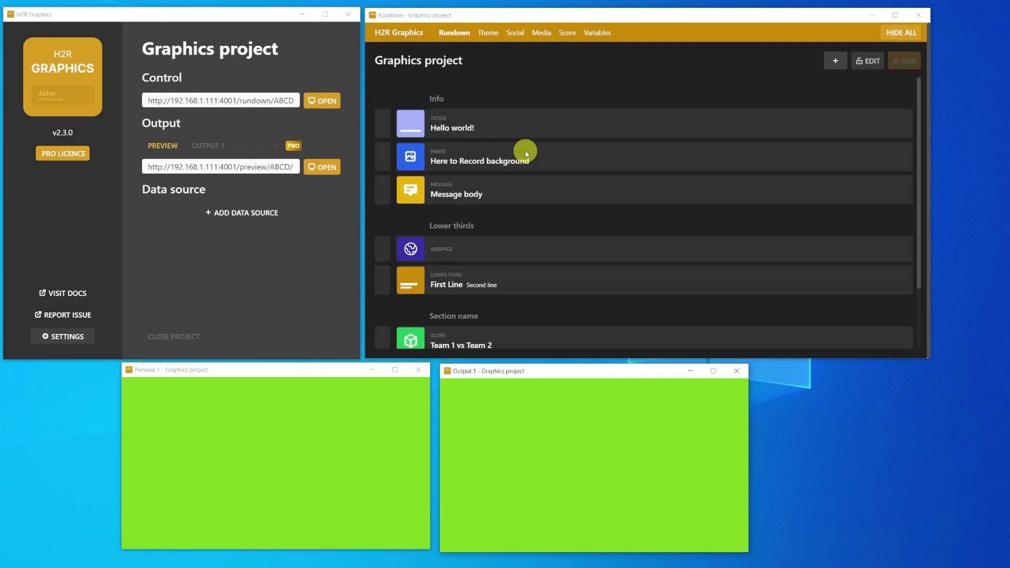
key("ctrl+e")
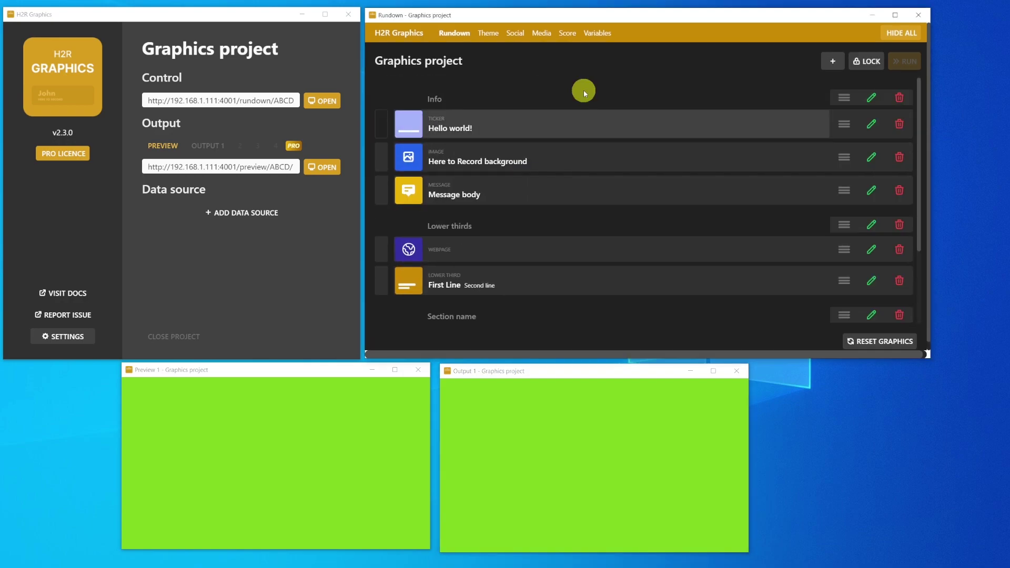
left_click(544, 126)
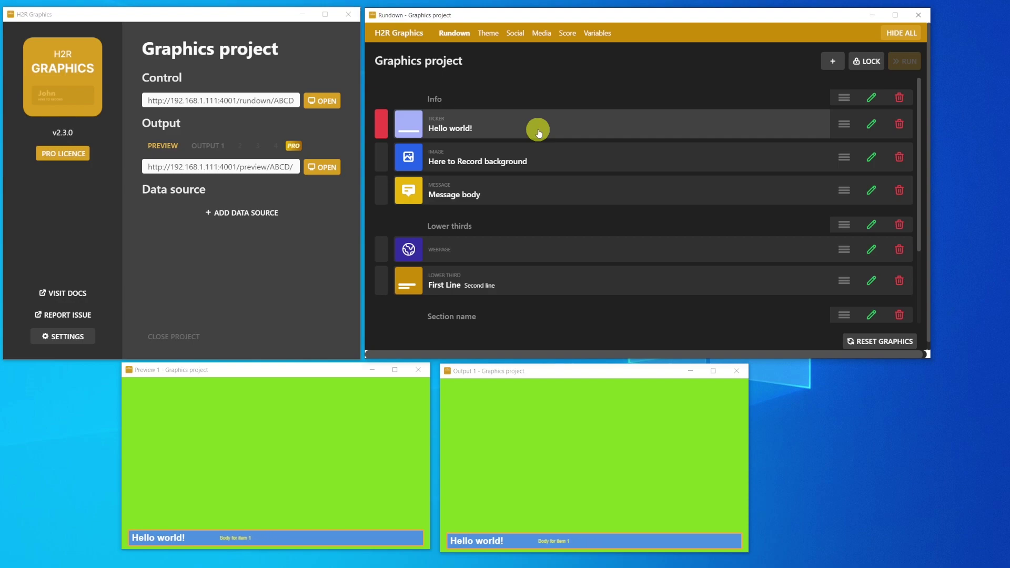
left_click(538, 129)
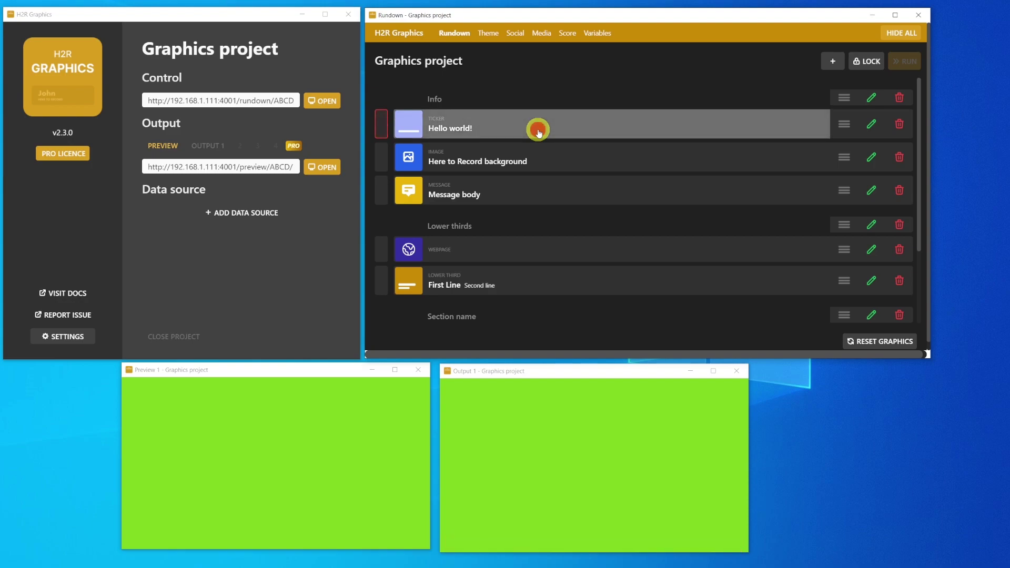
left_click(382, 126)
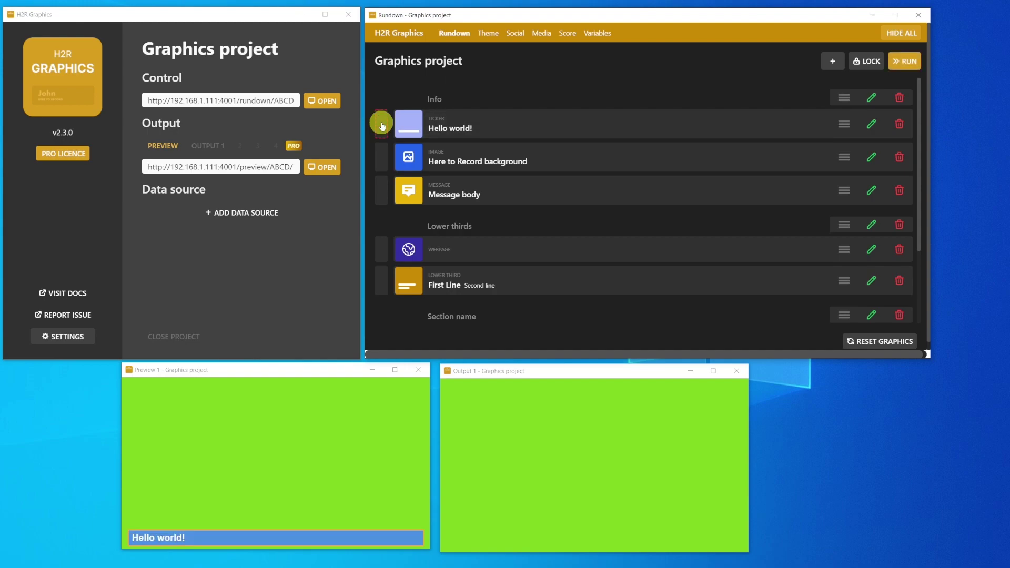
left_click(382, 126)
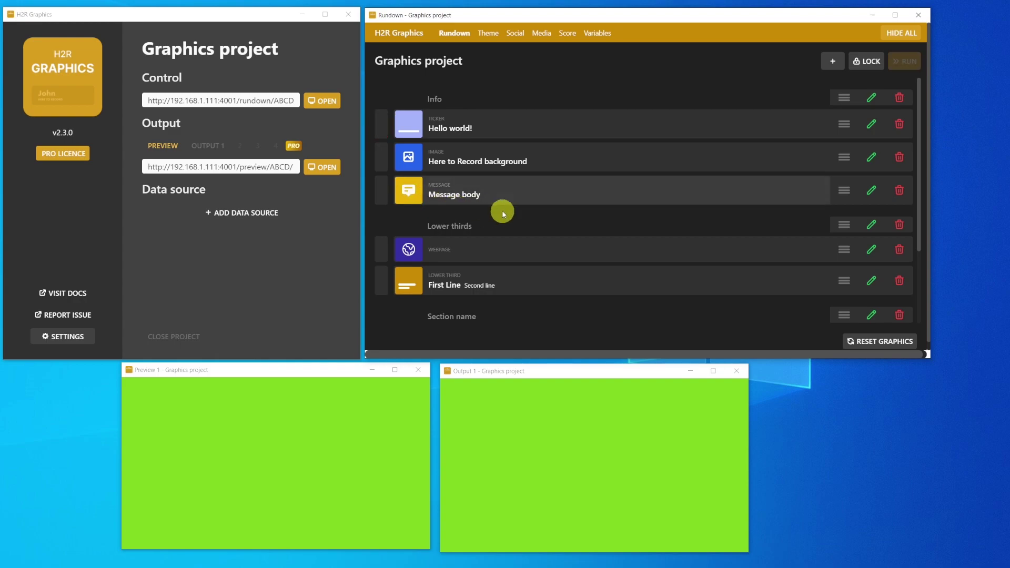
- Cue the Message body and Hello world! graphics, then run them live
left_click(382, 202)
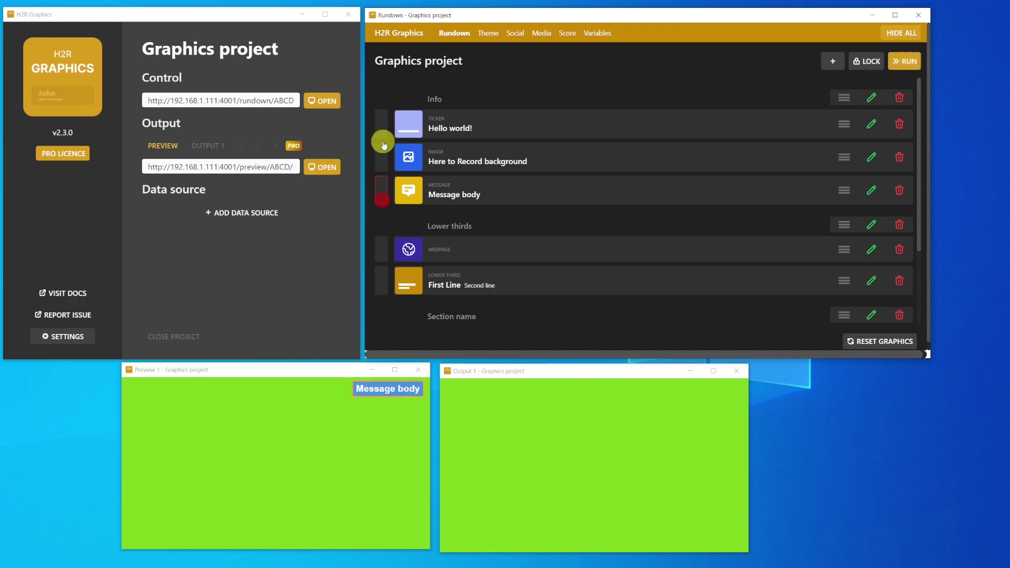
left_click(384, 122)
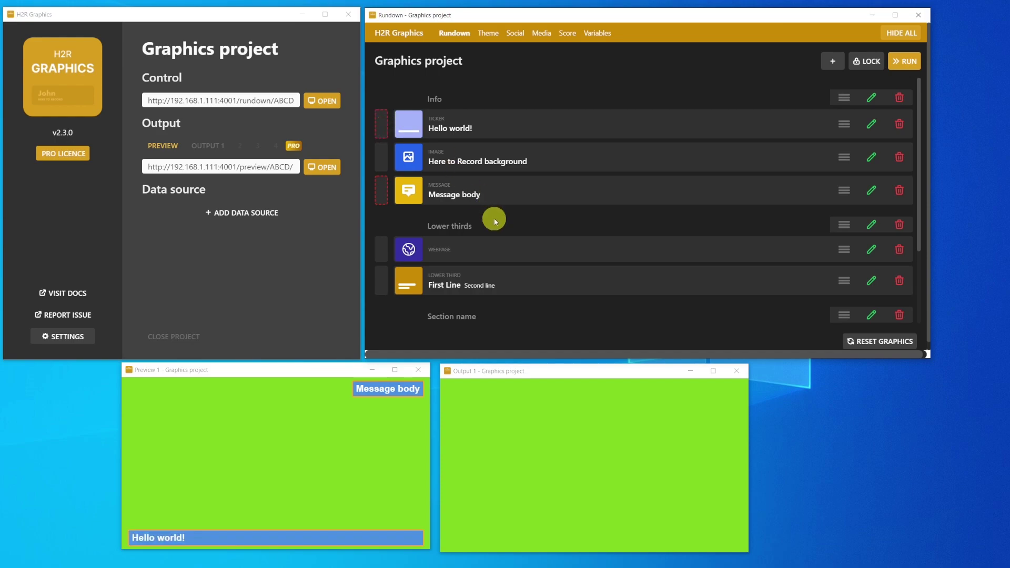
left_click(904, 62)
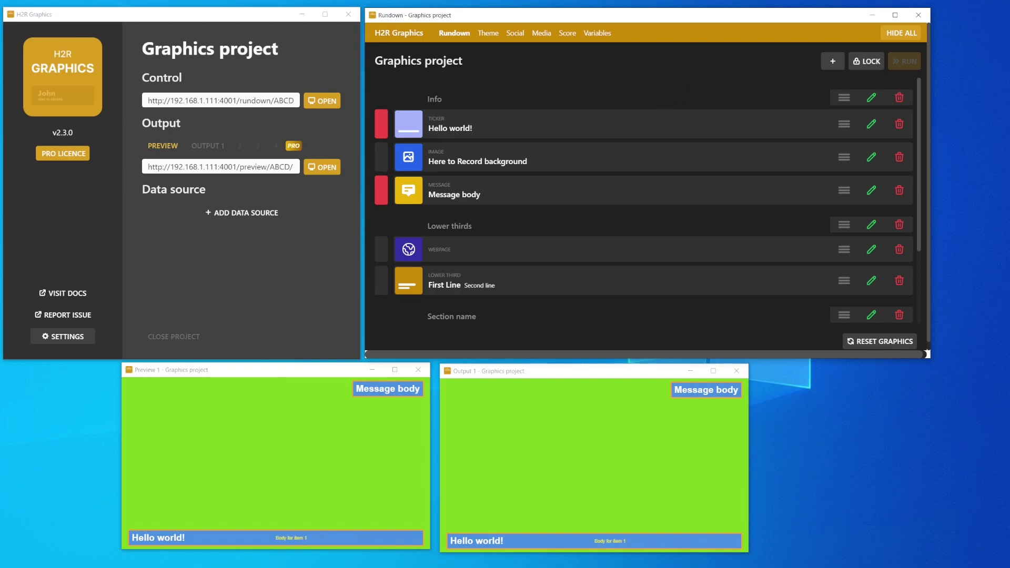
- Maximize OBS and rename the default scene to Camera
key("alt+Tab")
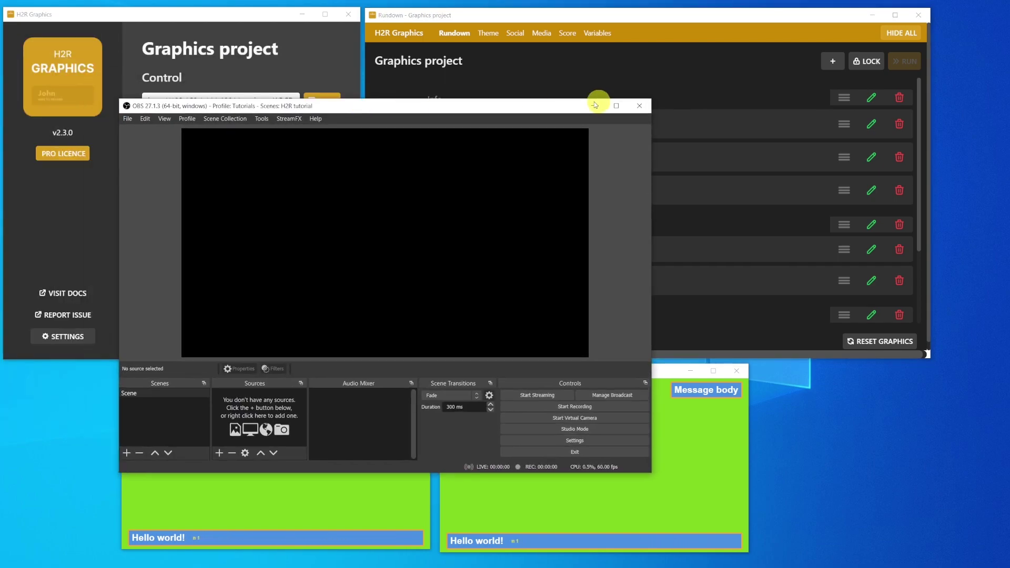
left_click(614, 105)
right_click(15, 487)
left_click(44, 370)
type("Camera")
left_click(92, 516)
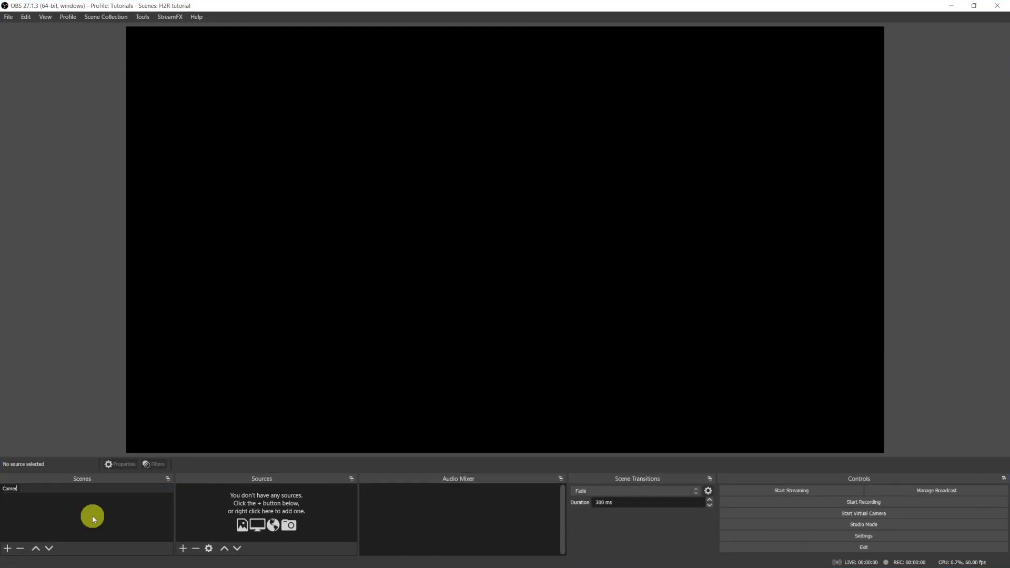
- Add a Video Capture Device source named Sony to the Camera scene
left_click(182, 548)
left_click(210, 511)
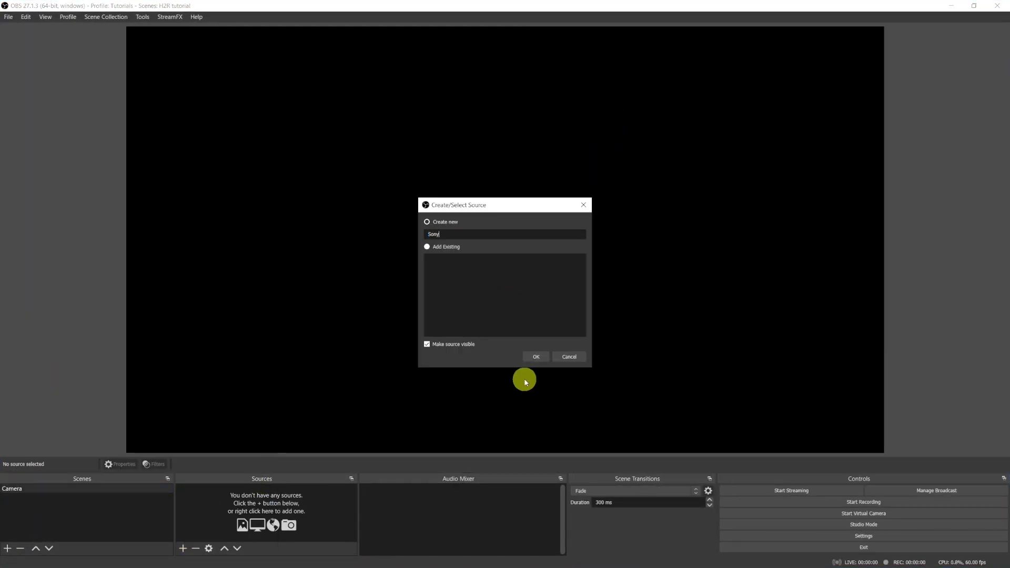
type("Sony")
left_click(534, 356)
left_click(563, 446)
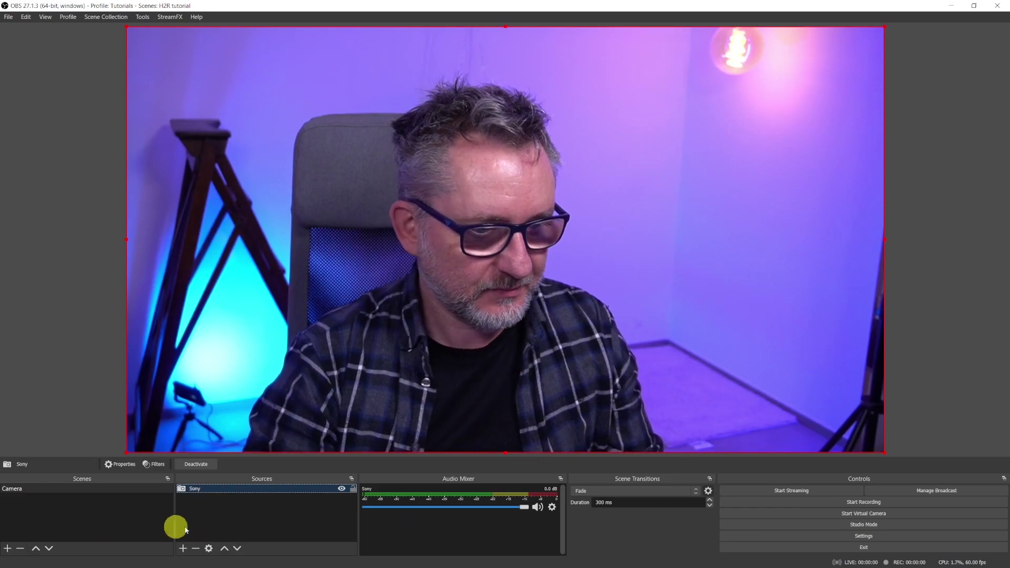
- Add a new empty scene named Graphics
left_click(7, 548)
type("Grap")
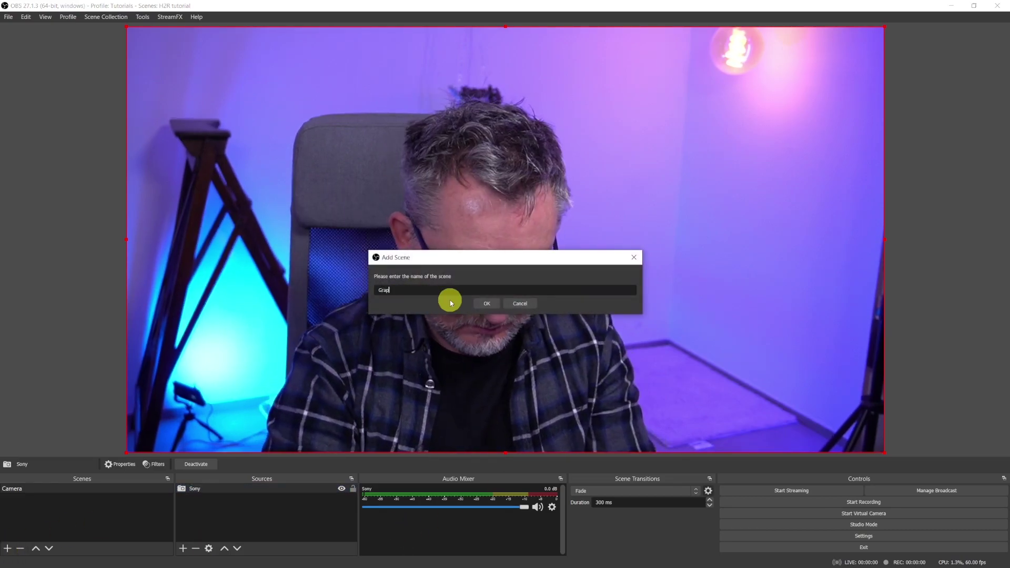
type("hics")
left_click(486, 303)
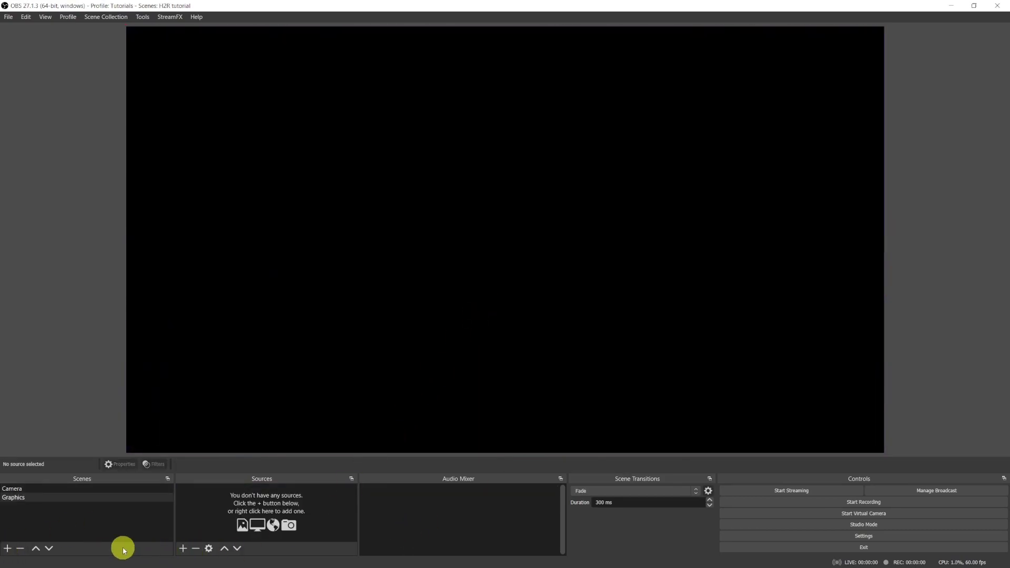
left_click(182, 548)
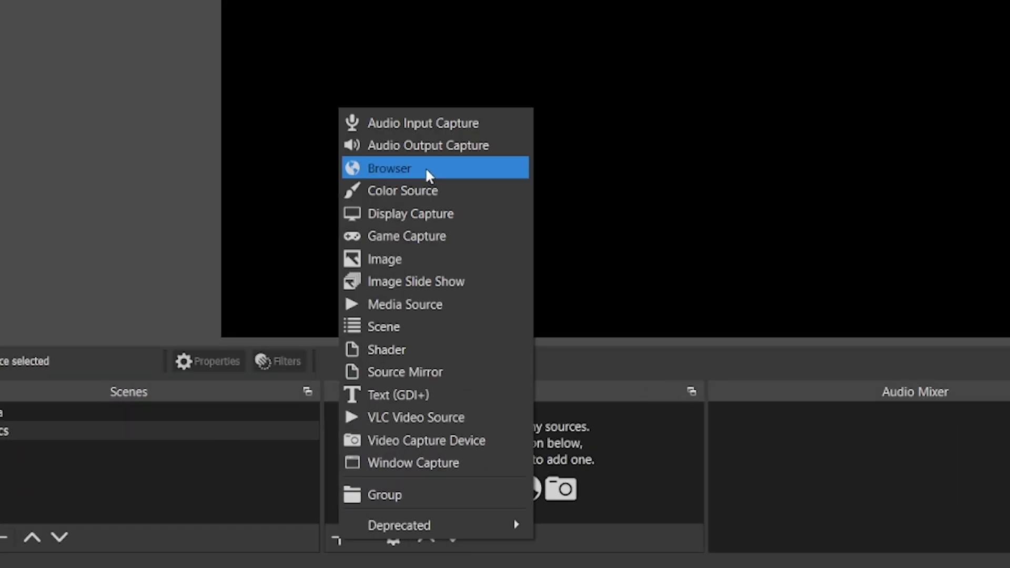
- Add a browser source with the H2R Output 1 URL at 1920×1080, refreshing when the scene activates
left_click(425, 169)
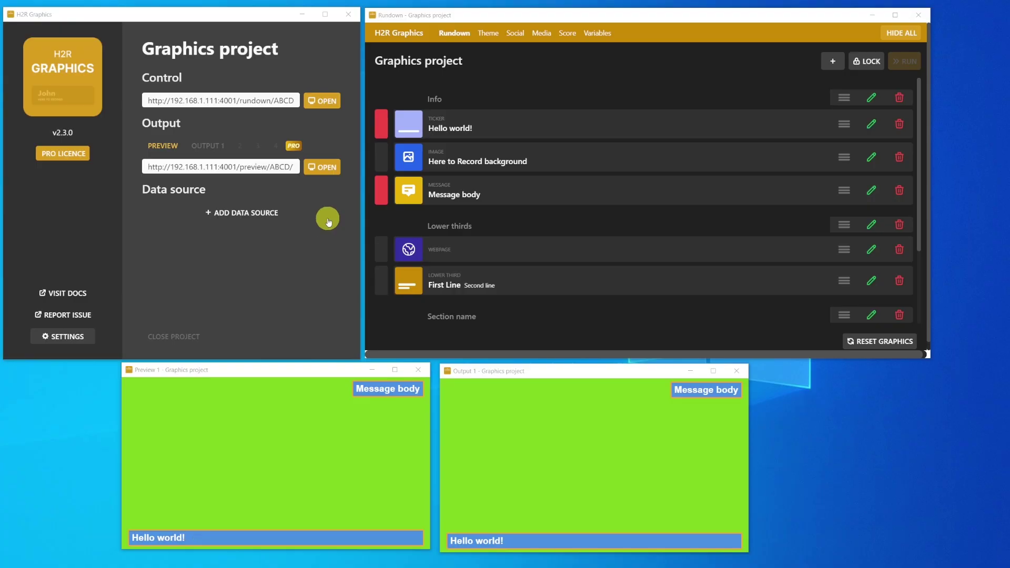
left_click(209, 152)
left_click_drag(147, 167, 292, 166)
key("ctrl+c")
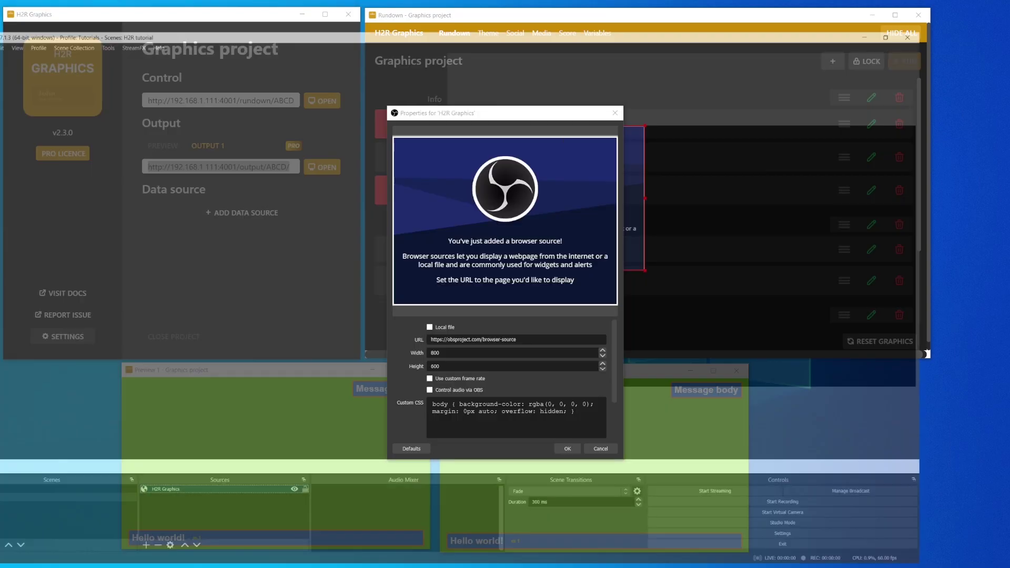
left_click_drag(526, 339, 416, 357)
key("ctrl+v")
type("1920")
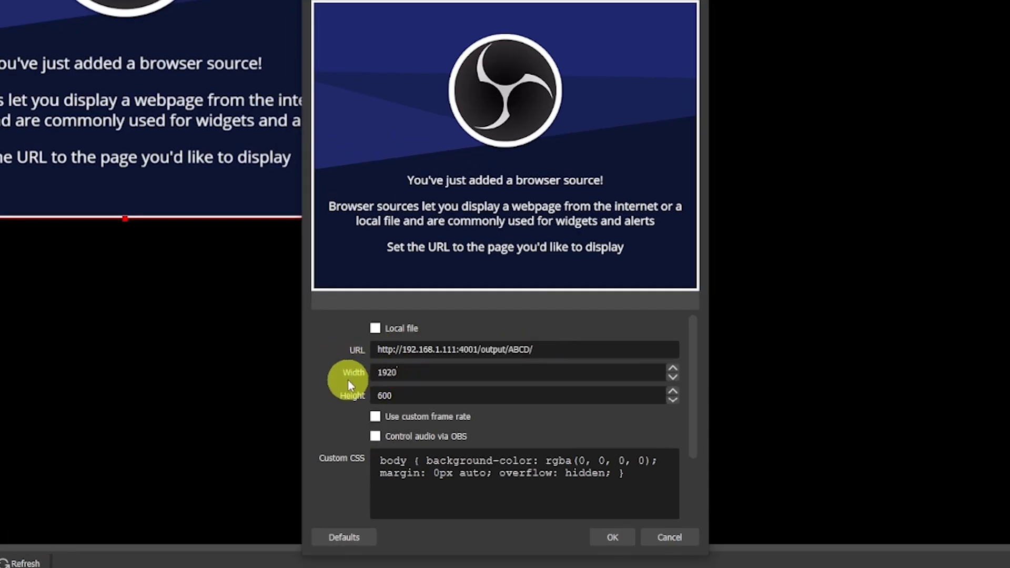
left_click_drag(401, 396, 376, 399)
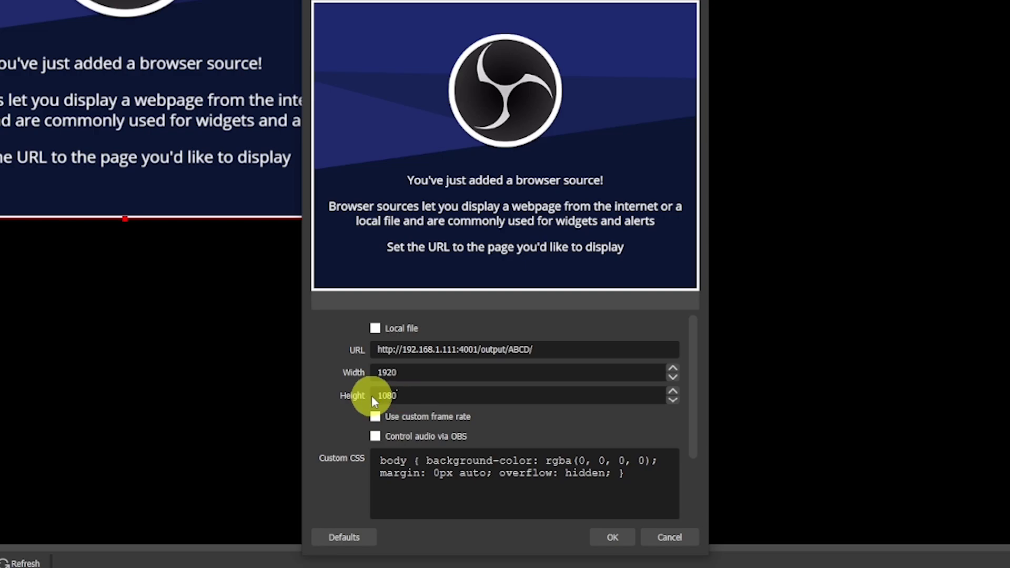
scroll(355, 462, "down", 3)
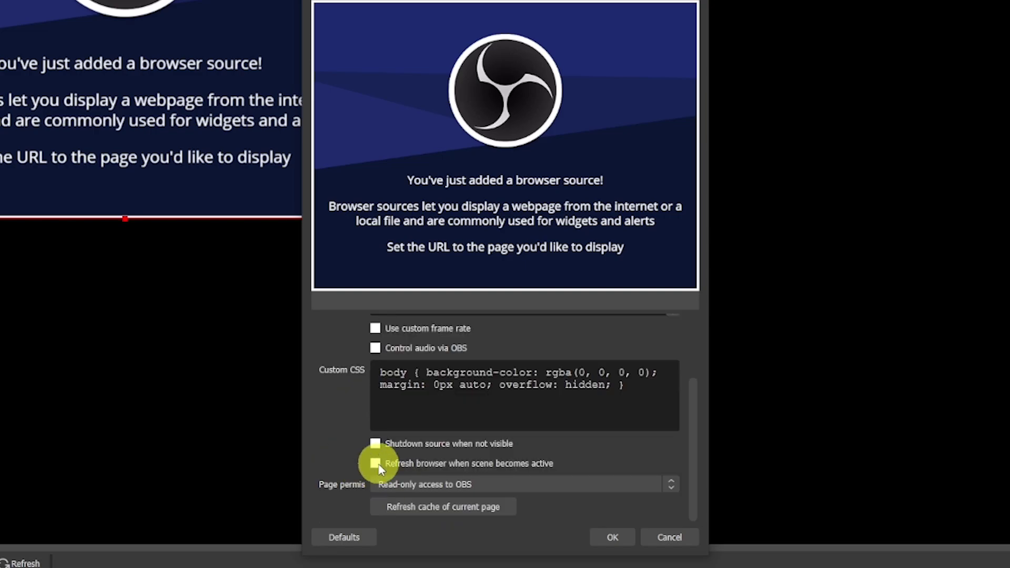
left_click(611, 542)
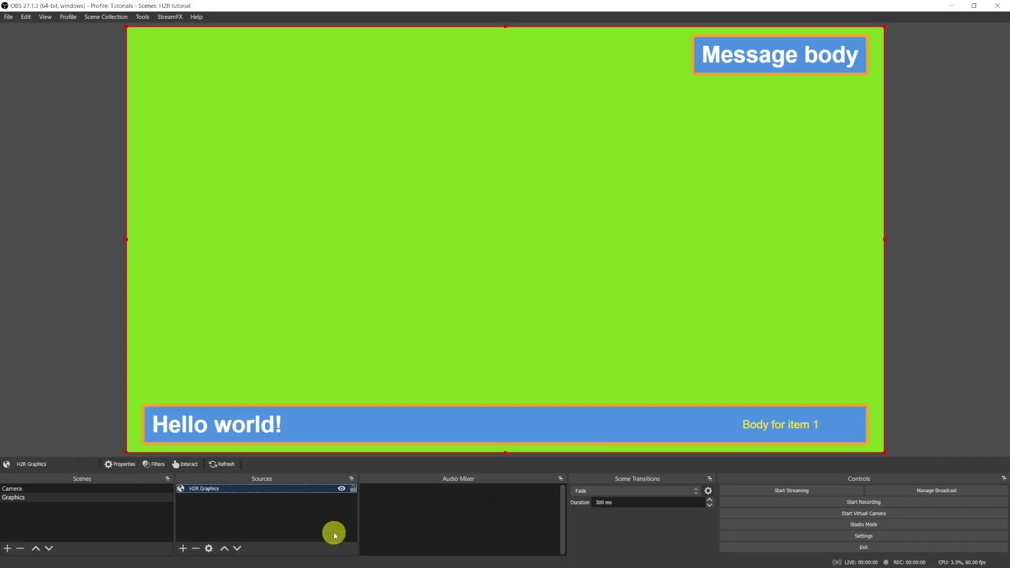
- Create a new OBS scene named 'Camera with graphics'
left_click(7, 548)
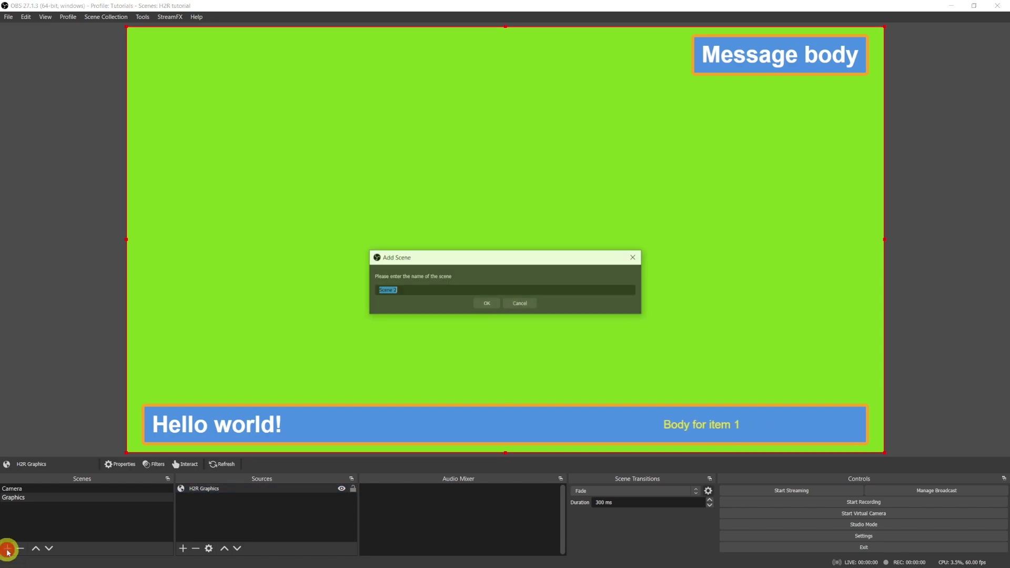
type("Camera with ")
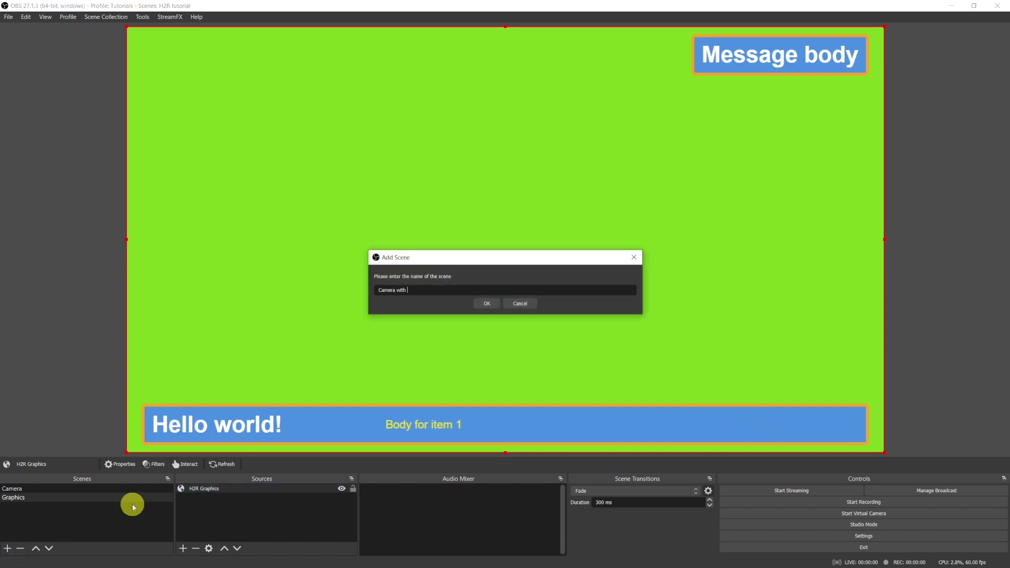
type("graphics")
left_click(484, 305)
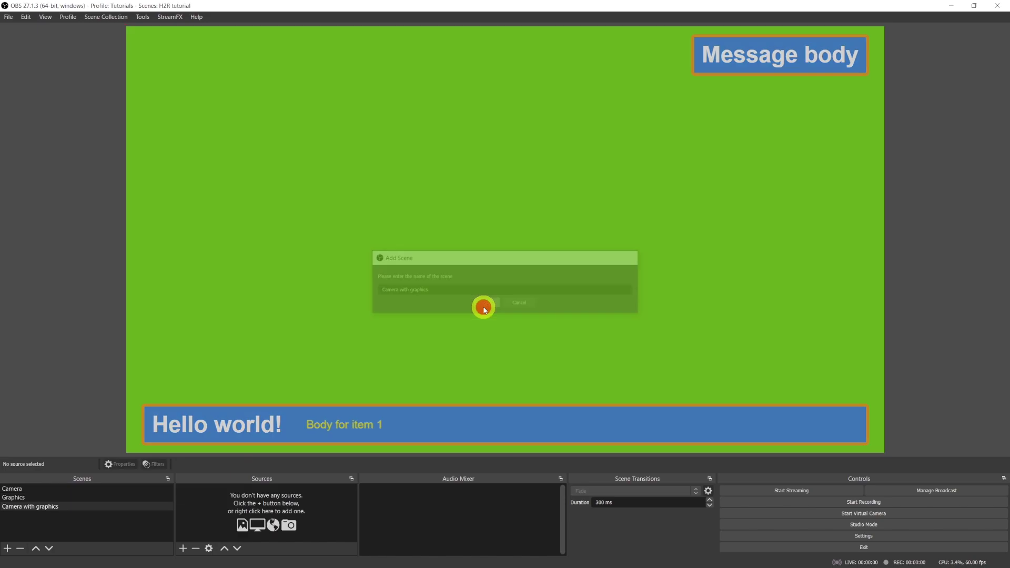
- Add the existing Camera scene, then the Graphics scene on top, as sources
left_click(183, 550)
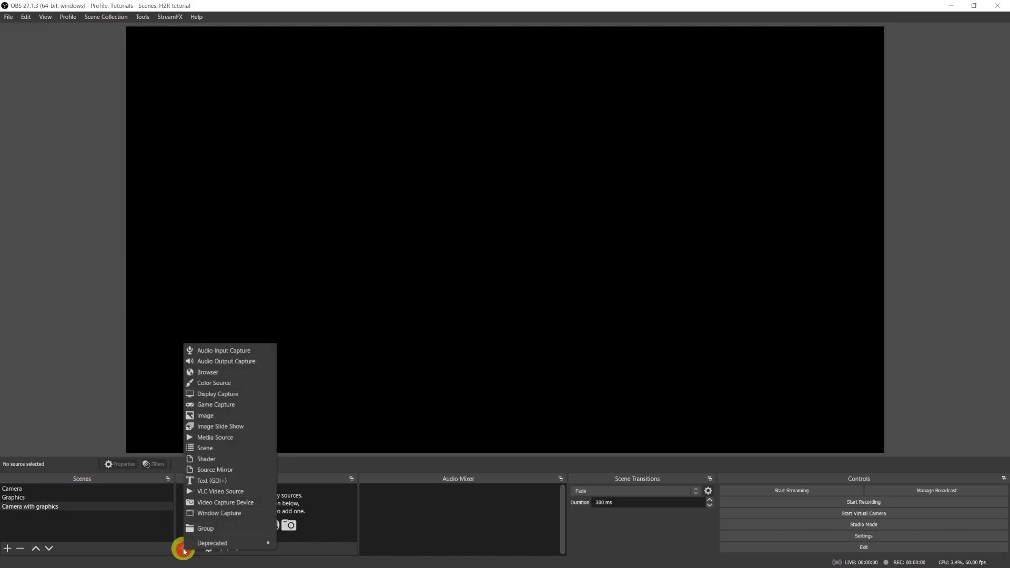
left_click(213, 454)
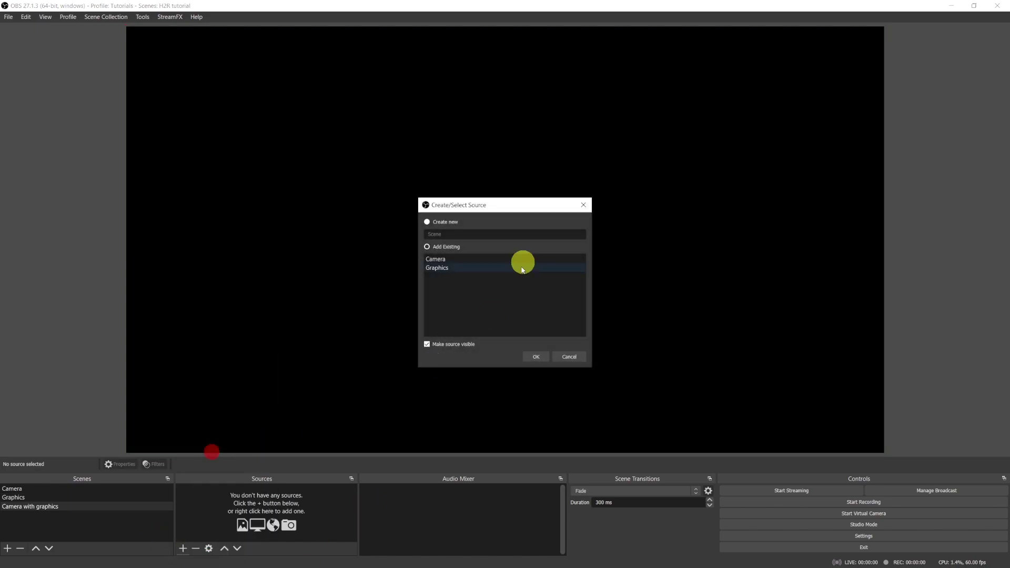
left_click(446, 259)
left_click(537, 359)
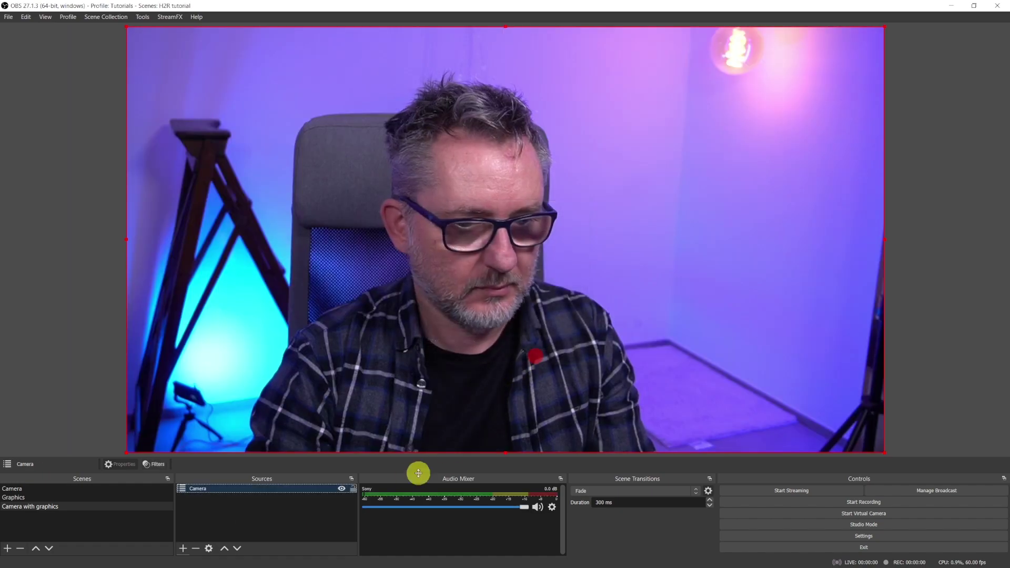
left_click(183, 548)
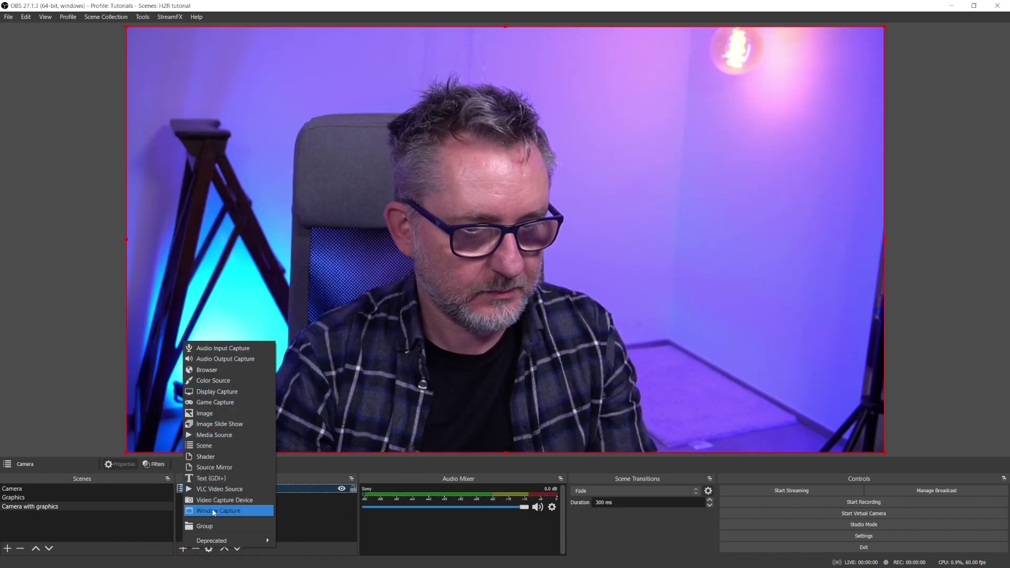
left_click(213, 446)
left_click(447, 266)
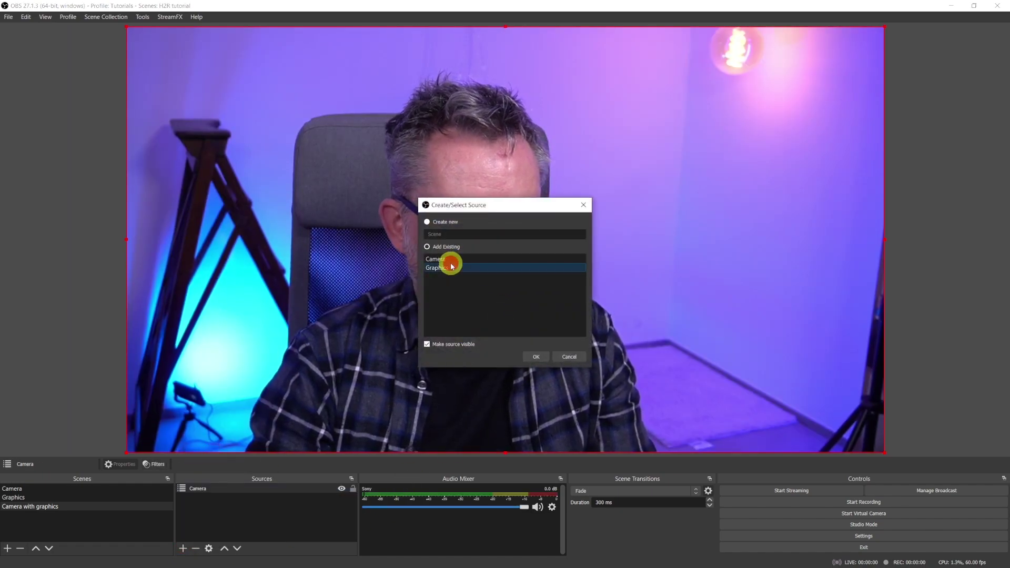
left_click(536, 355)
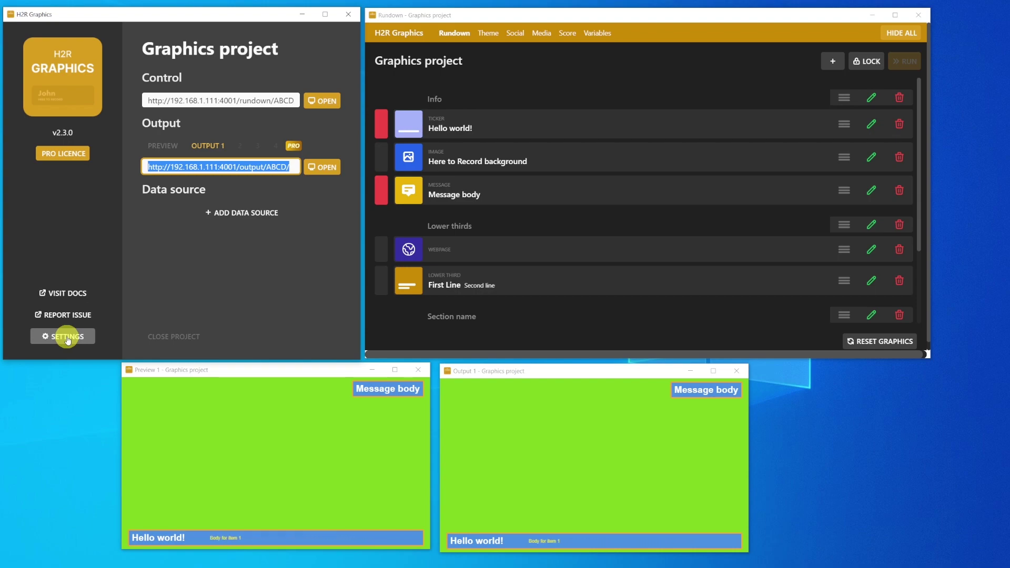
- Change the H2R output background colour from #7ed321 to transparent
left_click(67, 337)
left_click_drag(214, 114, 180, 115)
type("transparent")
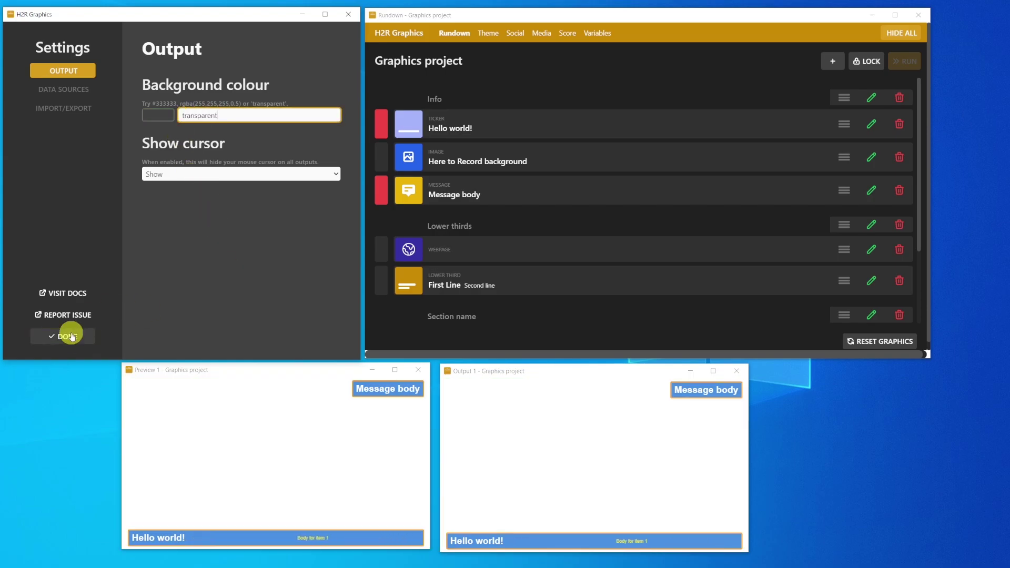
left_click(67, 337)
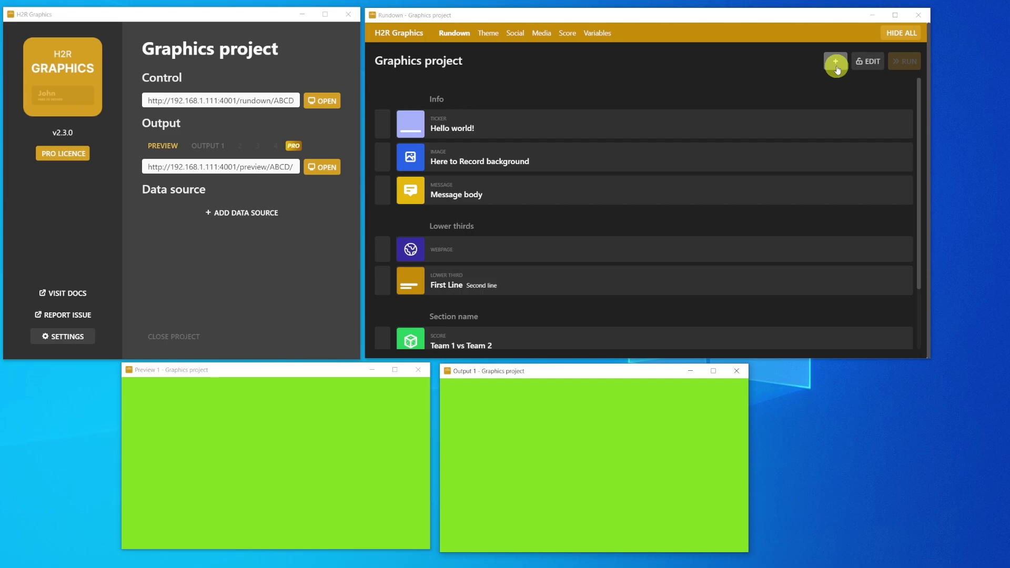
- Maximize the Rundown and browse the Add Graphic panel's ANIMATED and SIMPLE graphic types
left_click(895, 15)
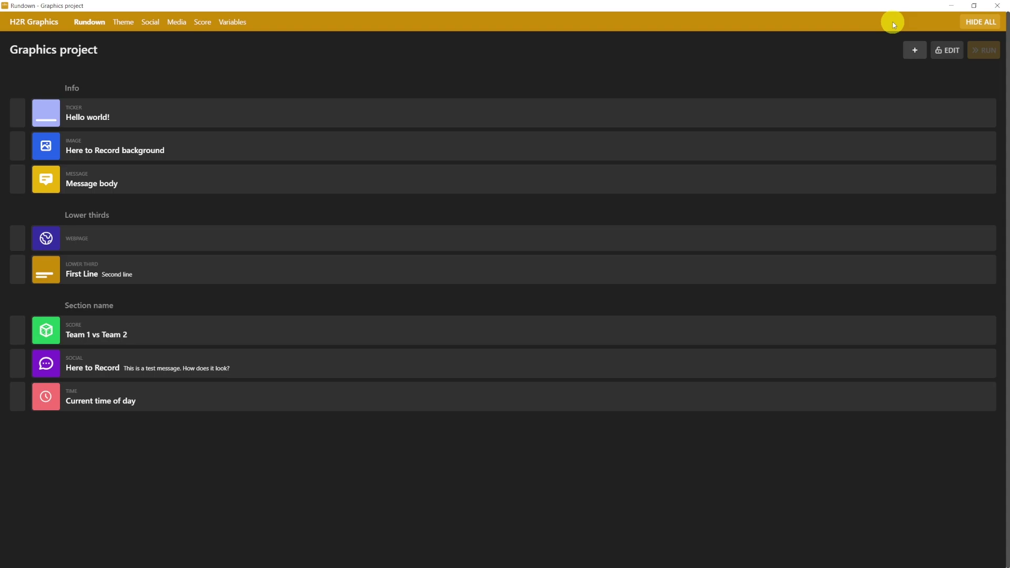
left_click(915, 50)
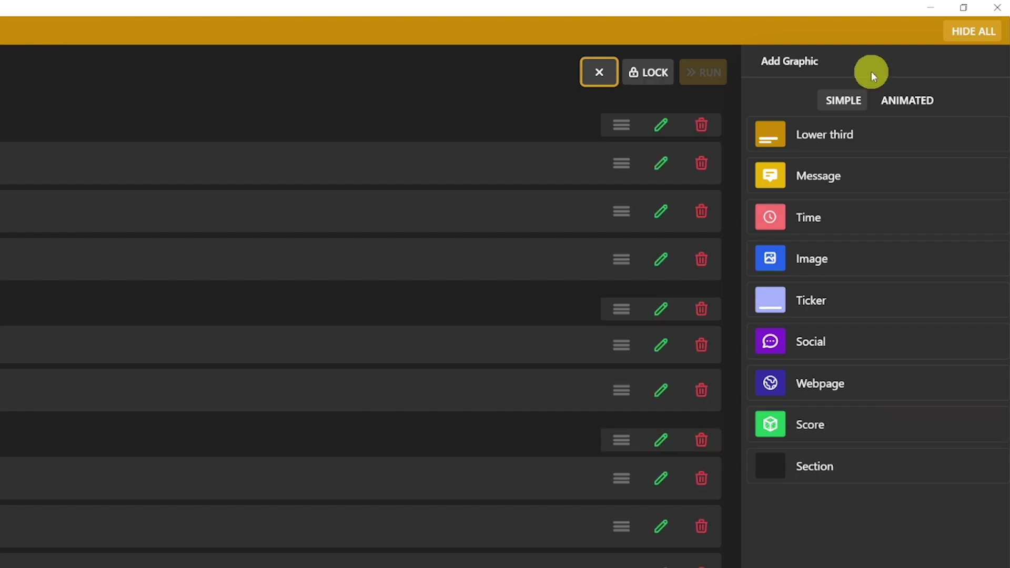
left_click(913, 102)
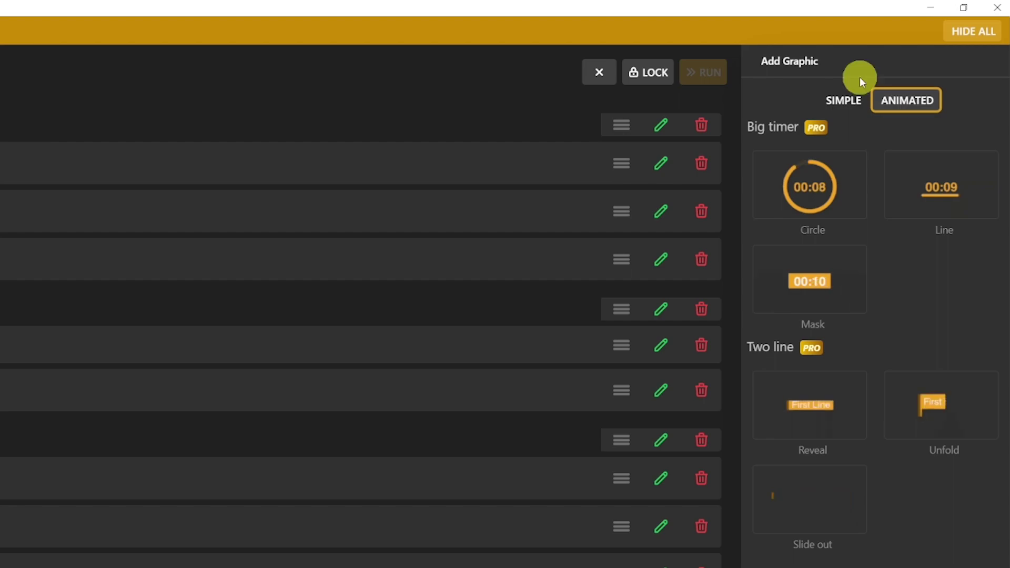
left_click(839, 105)
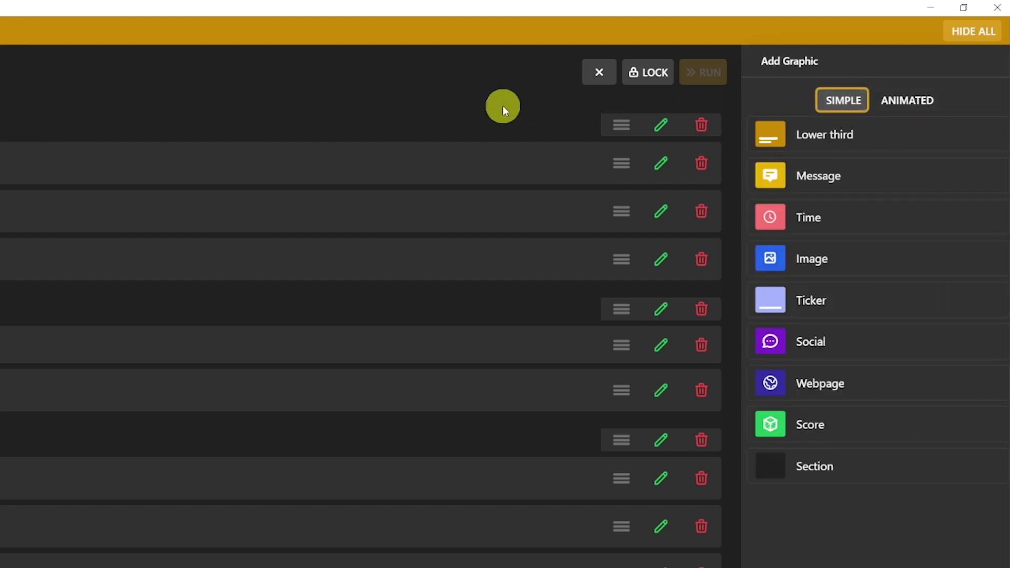
left_click(404, 95)
left_click(840, 558)
- Create a new theme named 'OBS virtual camera' in the theme editor
left_click(122, 23)
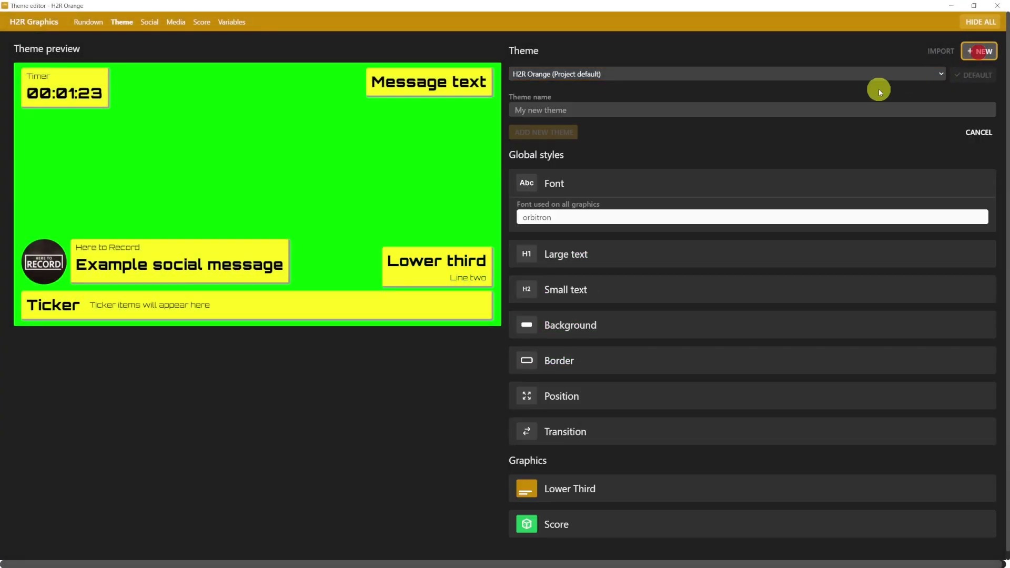
left_click(577, 110)
type("OBS")
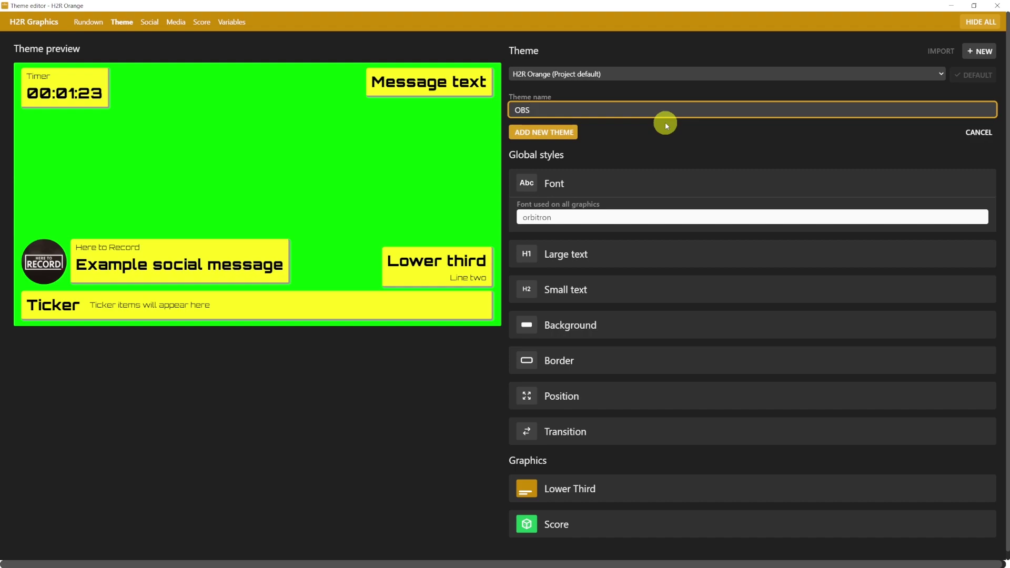
type(" virtual camera")
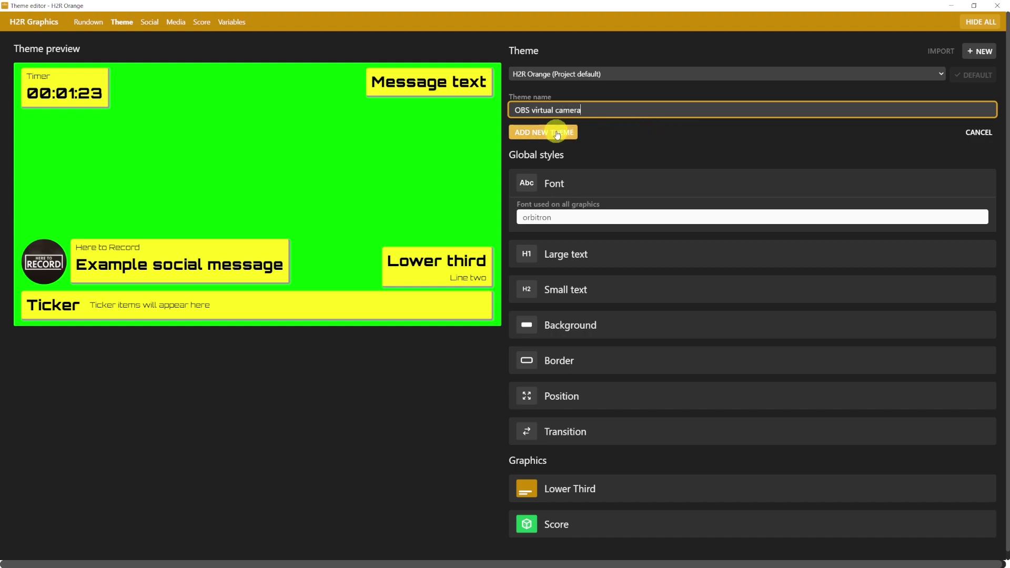
left_click(556, 133)
- Change the theme font from Orbitron to Arial and make large text white
double_click(558, 160)
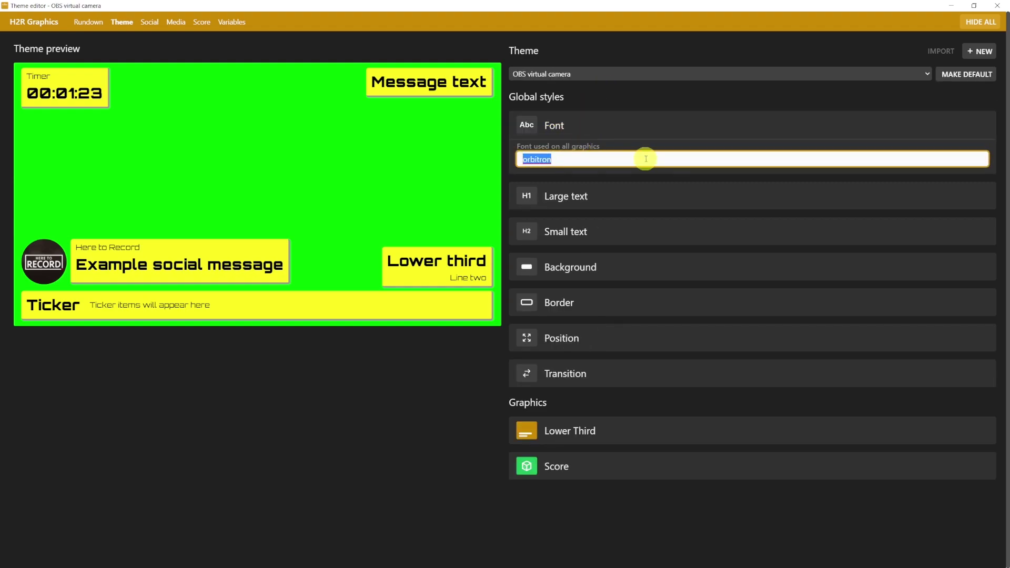
type("arial")
left_click(593, 196)
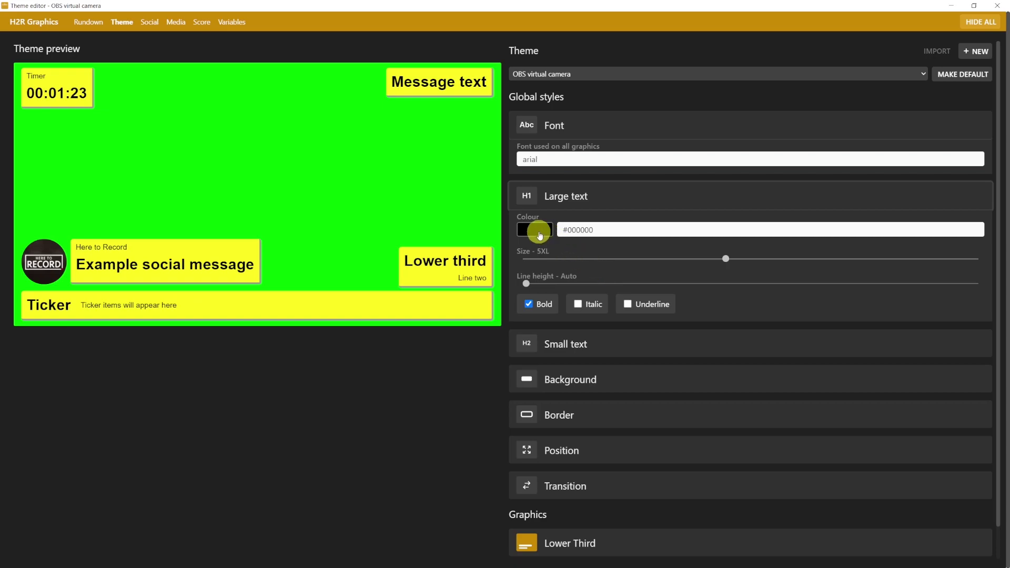
left_click(539, 231)
scroll(604, 347, "down", 1)
- Set the small text colour to yellow #f8e71c and tweak large text size and line height
left_click(587, 322)
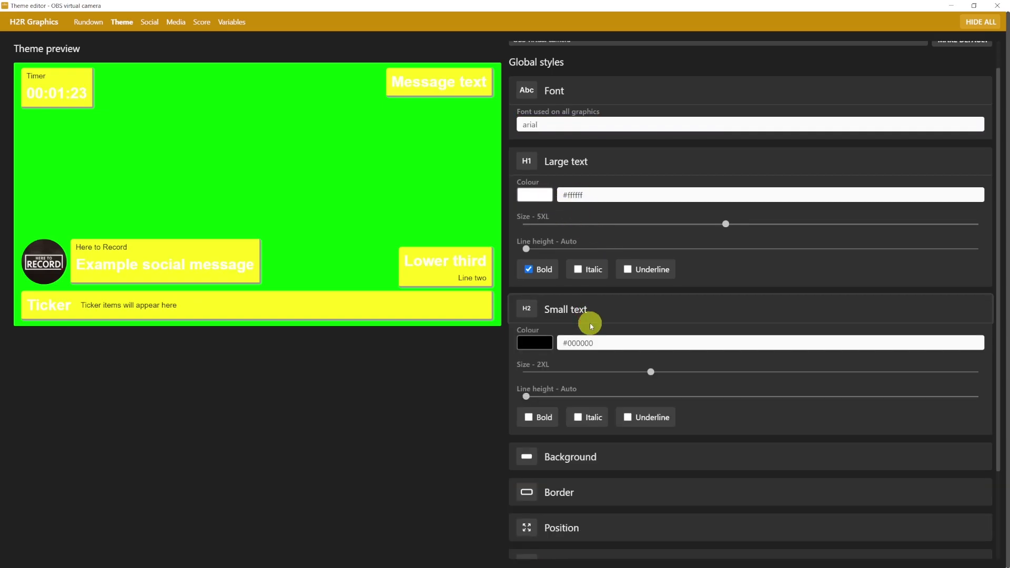
left_click(533, 344)
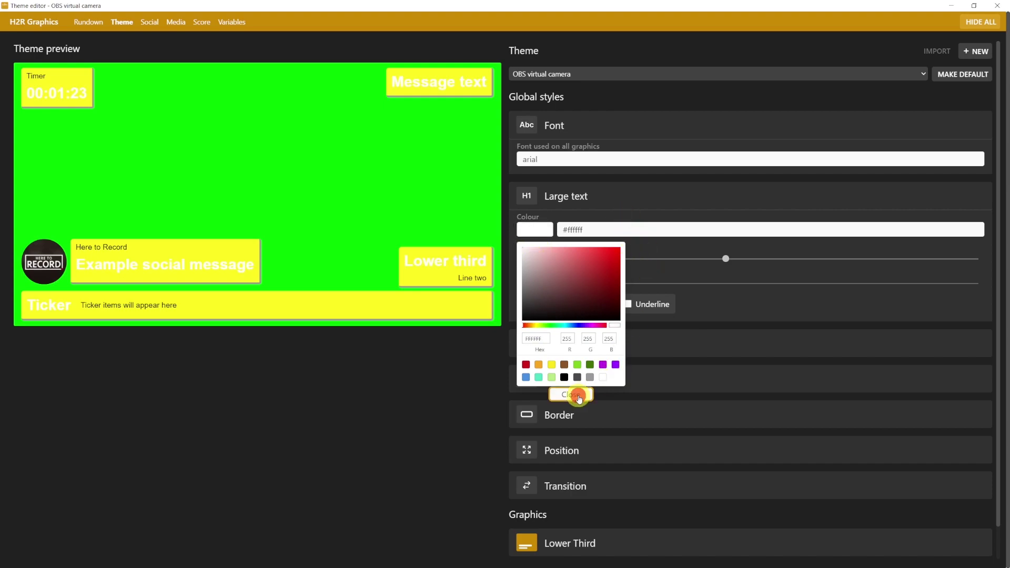
left_click(573, 394)
mouse_move(726, 259)
left_mouse_down()
mouse_move(739, 261)
mouse_move(718, 262)
left_mouse_up()
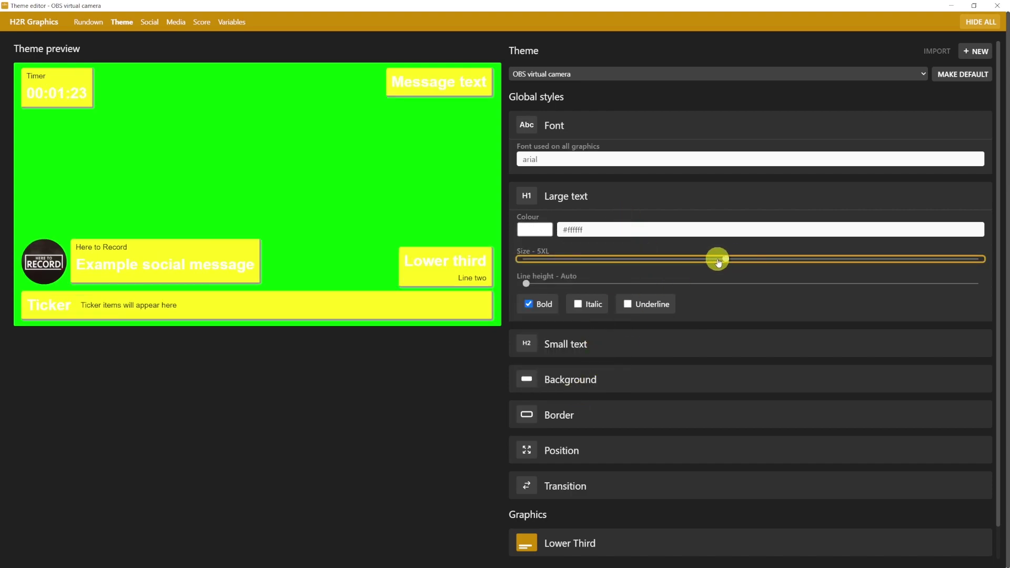
mouse_move(526, 284)
left_mouse_down()
mouse_move(581, 283)
mouse_move(526, 283)
left_mouse_up()
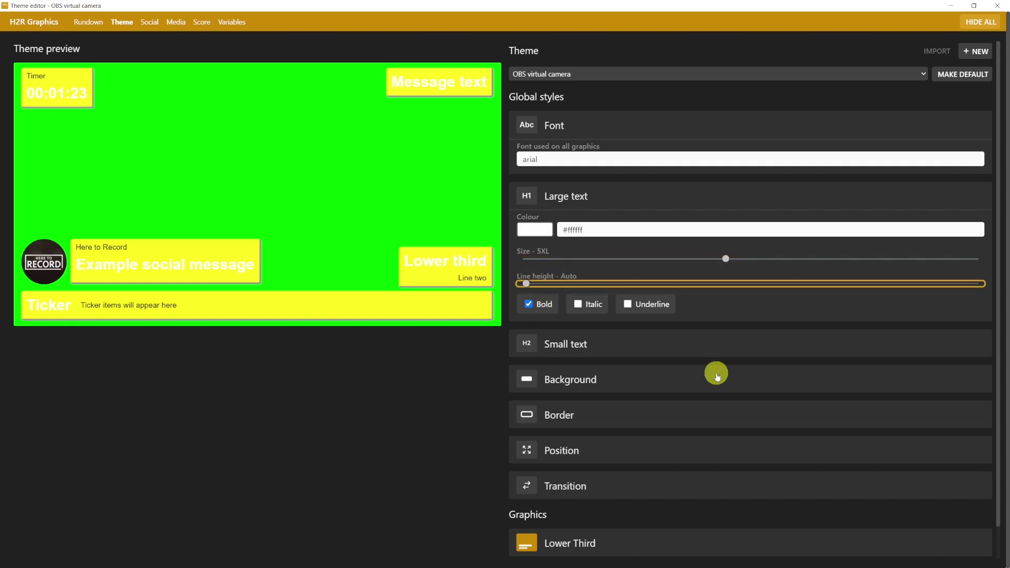
- Set the graphic background colour to blue #4a90e2
left_click(578, 304)
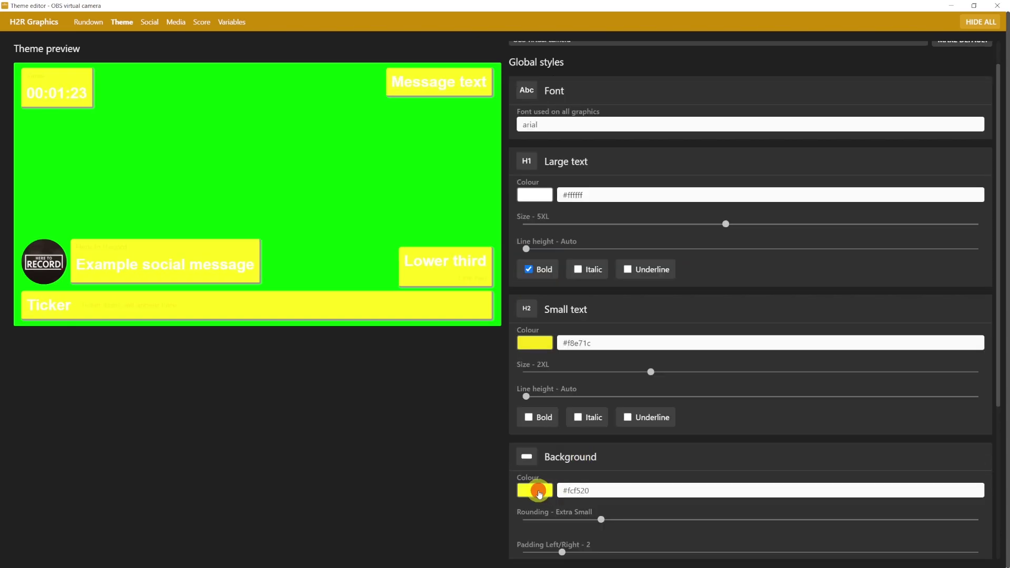
left_click(534, 484)
left_click(525, 442)
left_click(650, 317)
- Enable borders in orange #f5a623 and adjust the left and right margins
left_click(581, 415)
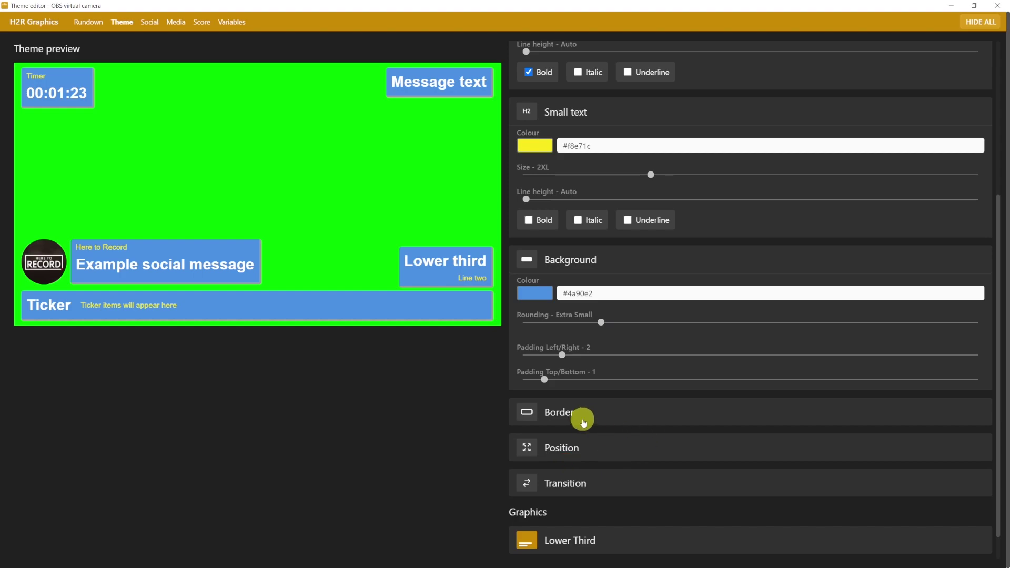
left_click(539, 449)
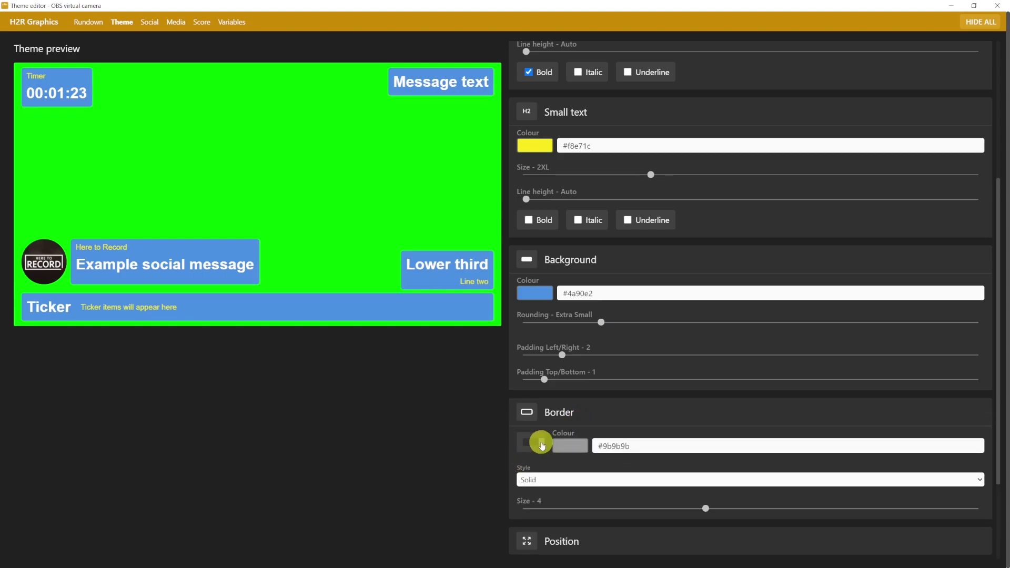
left_click(574, 446)
scroll(591, 512, "down", 2)
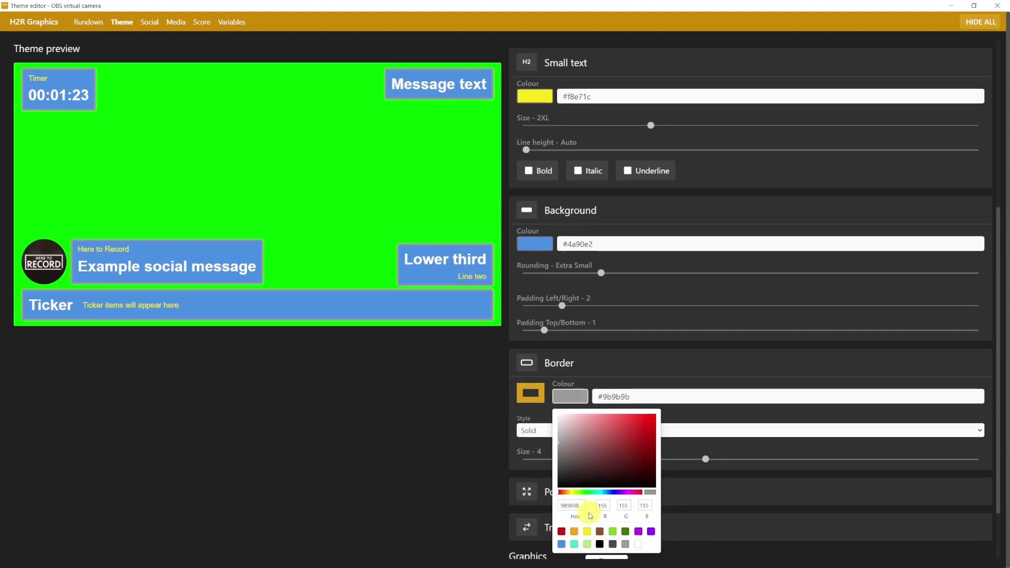
left_click(574, 482)
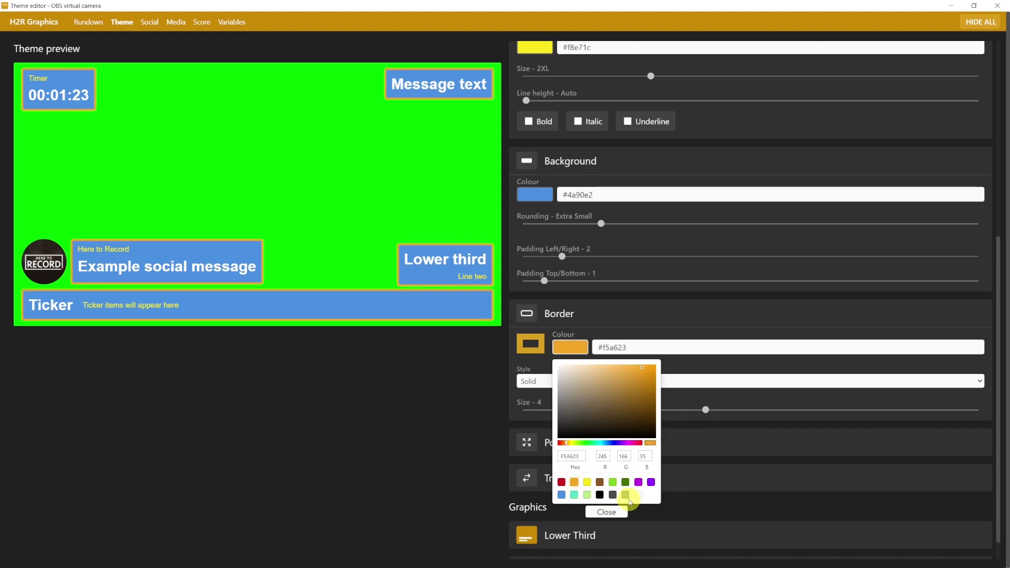
left_click(567, 447)
scroll(552, 394, "down", 2)
left_click(559, 393)
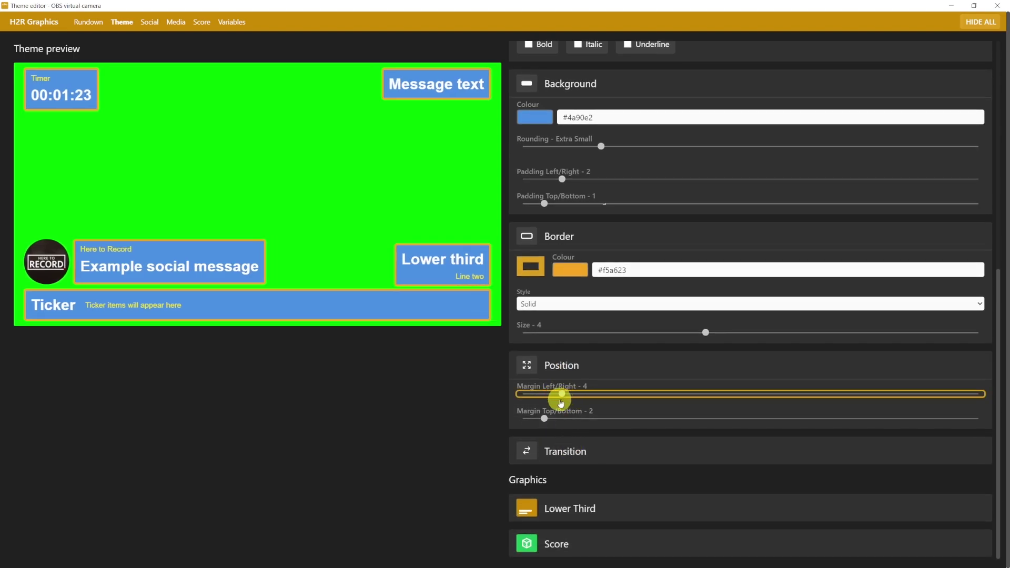
- Keep the transition as Slide with a one-second duration
left_click(568, 455)
scroll(562, 452, "down", 2)
left_click(548, 415)
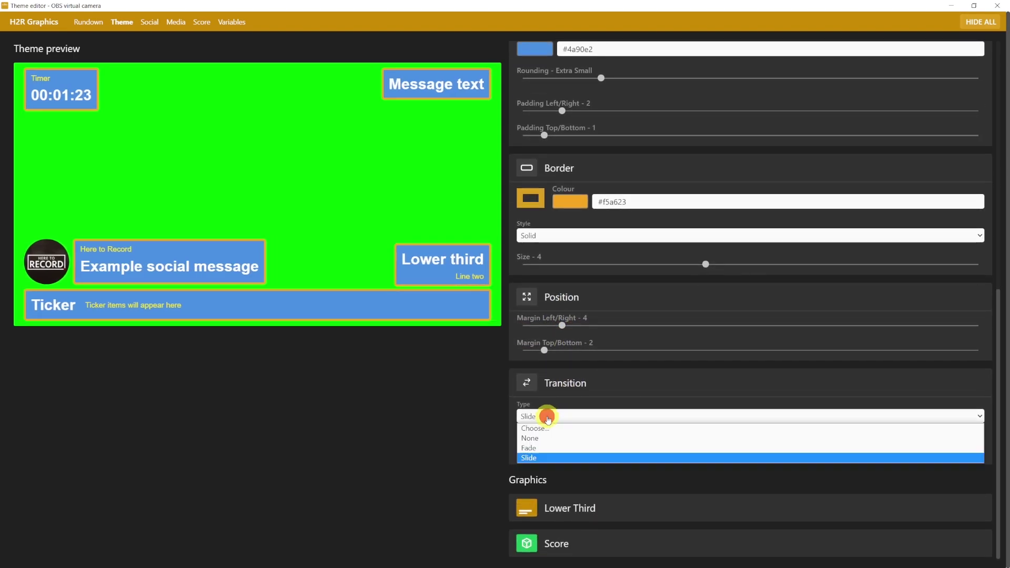
left_click(547, 450)
left_click(547, 414)
left_click(543, 450)
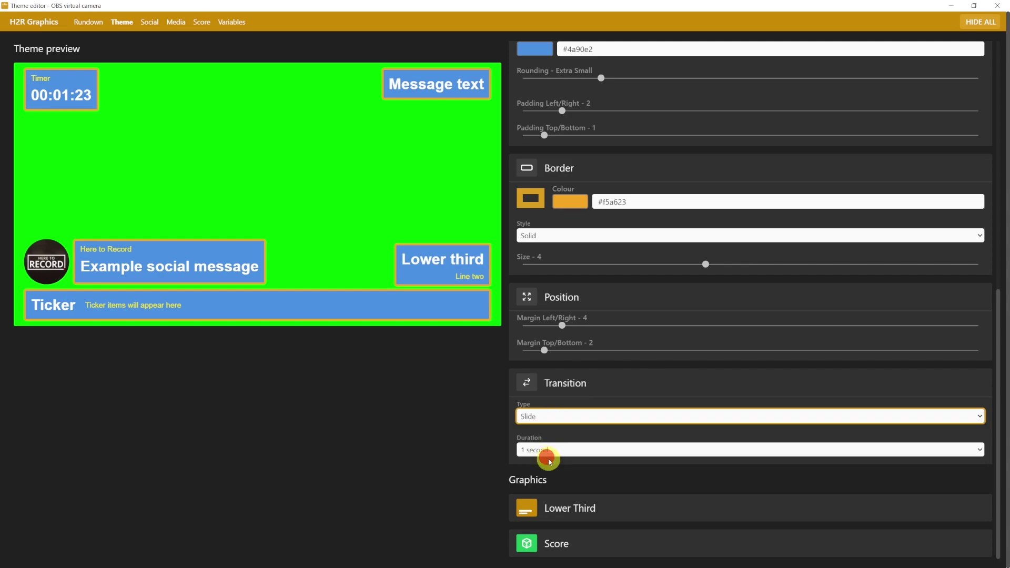
left_click(577, 508)
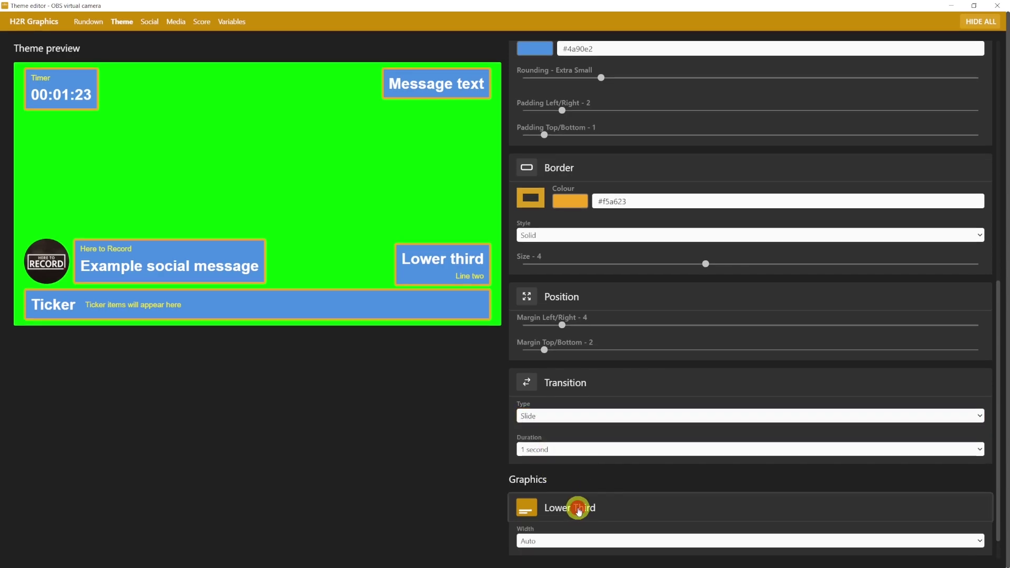
scroll(580, 500, "down", 1)
scroll(585, 537, "up", 15)
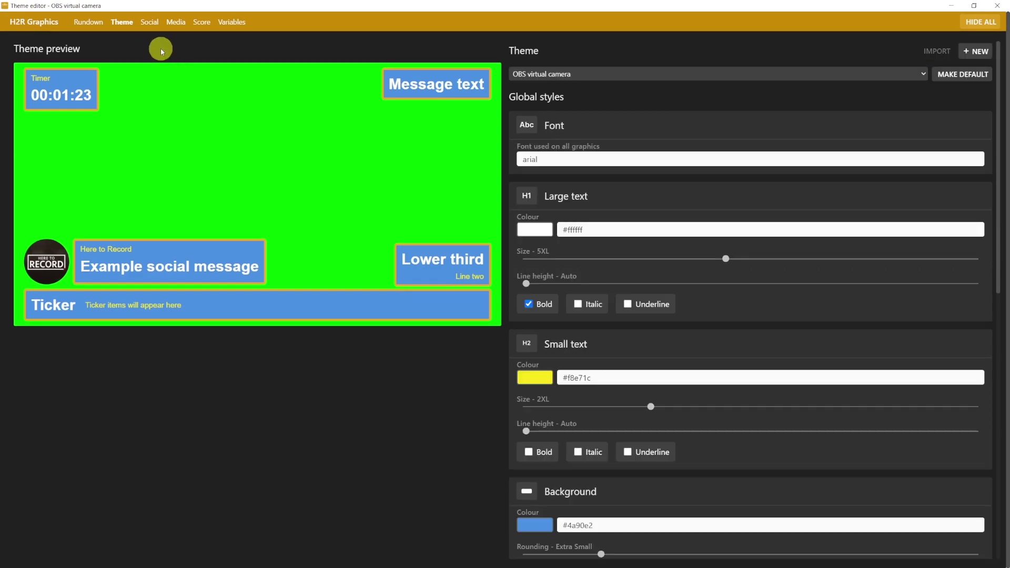
- Browse the Social, Media, Score and Variables pages, then return to the desktop with OBS
left_click(148, 23)
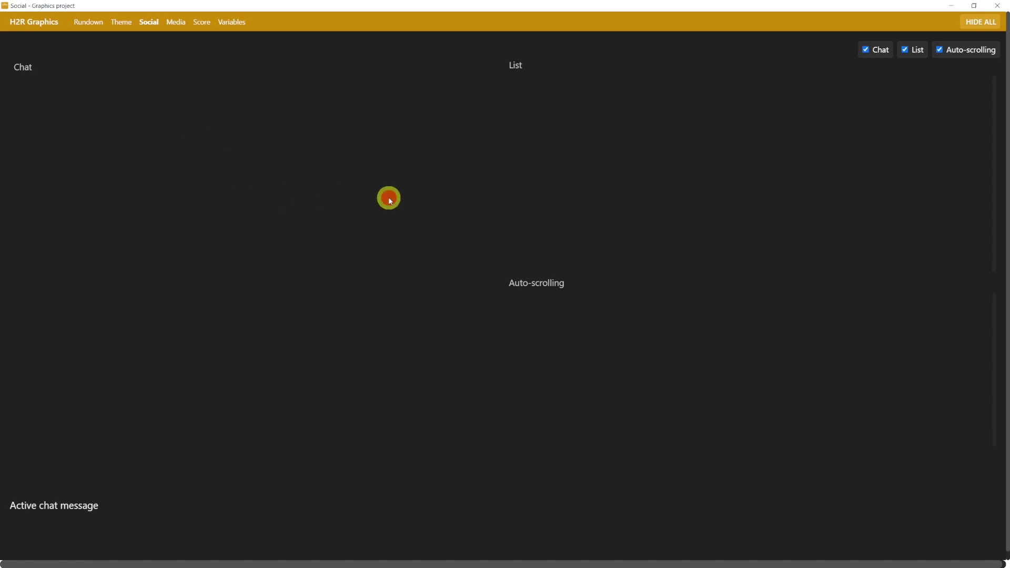
left_click(174, 24)
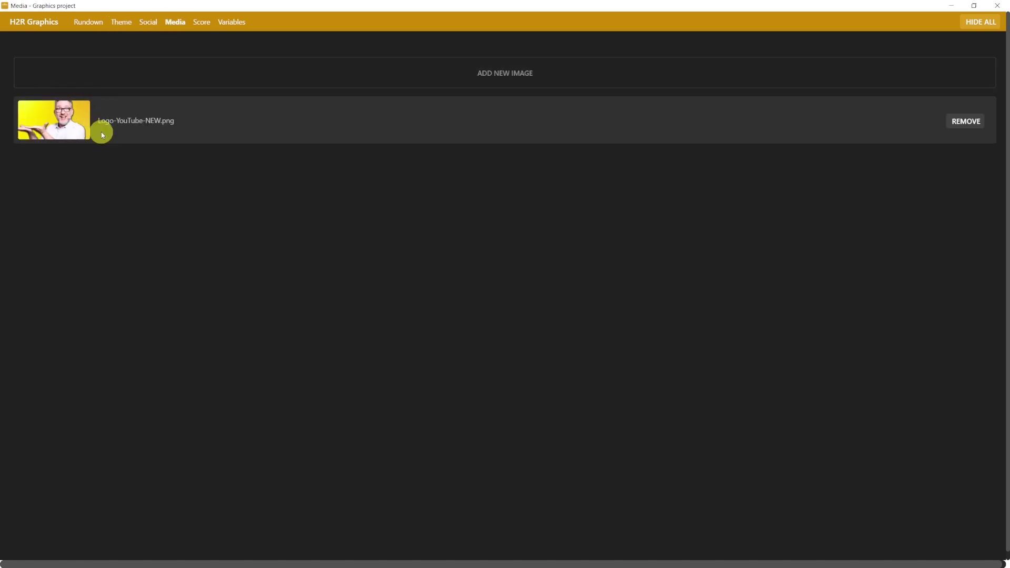
left_click(204, 26)
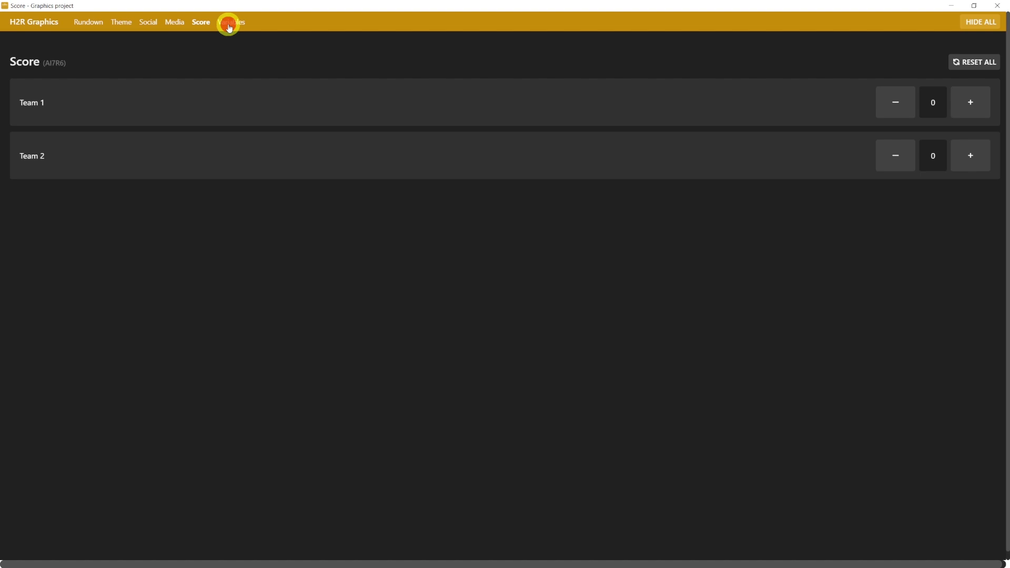
left_click(229, 26)
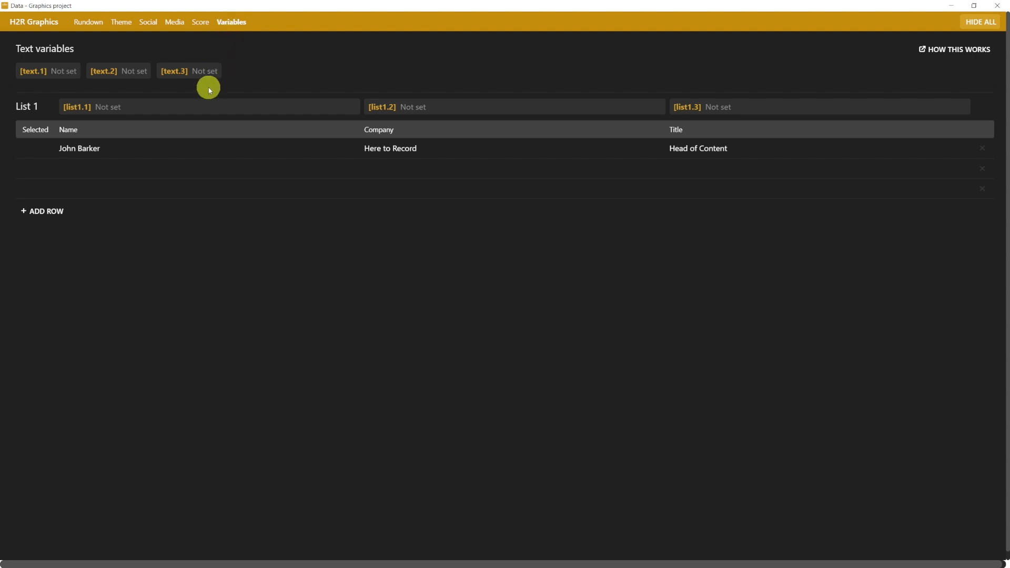
left_click(84, 29)
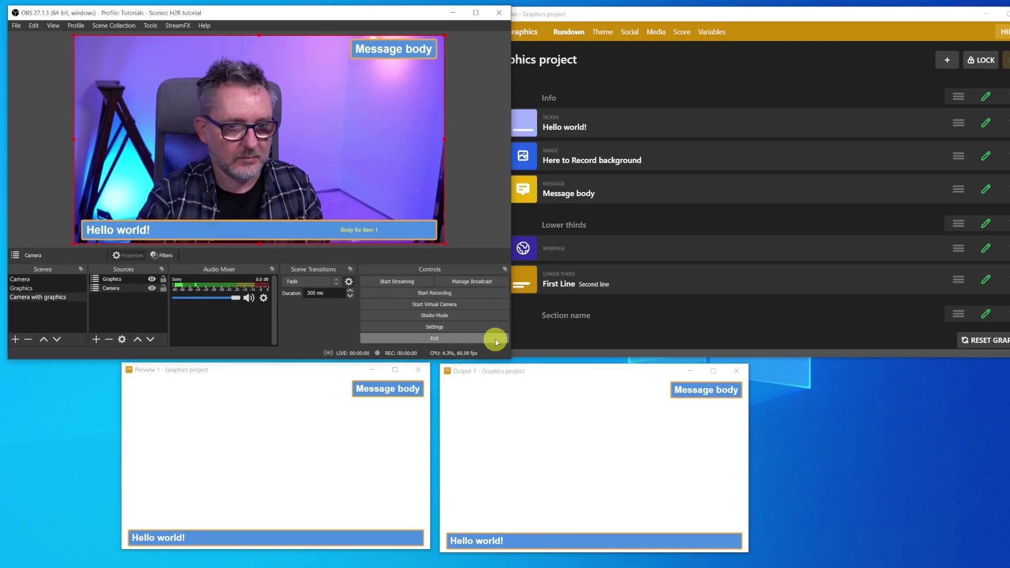
- Resize and move the rundown window so it sits fully on screen
left_click_drag(506, 102, 531, 101)
left_click_drag(655, 25, 638, 16)
left_click_drag(516, 101, 478, 102)
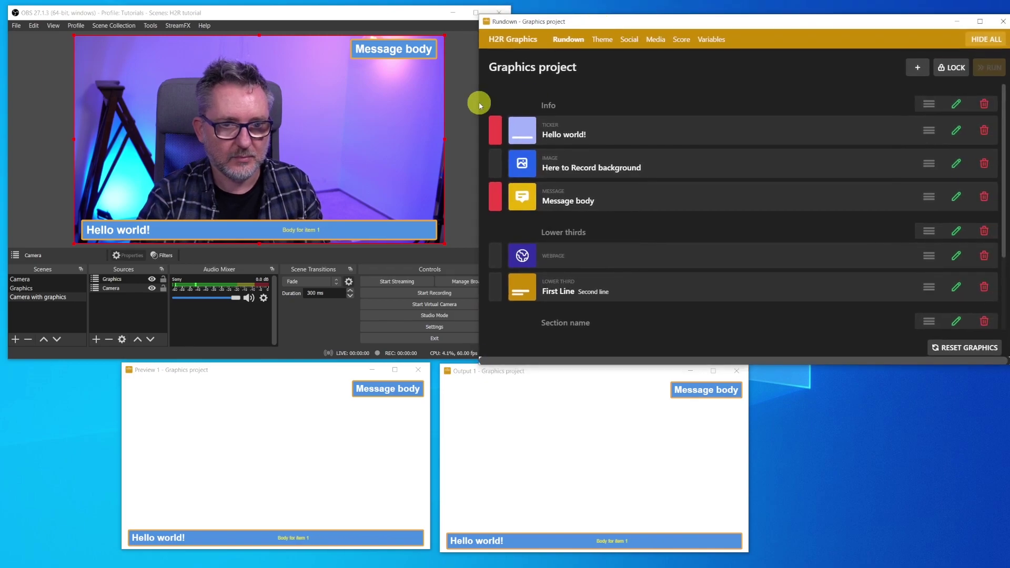
mouse_move(573, 19)
left_mouse_down()
mouse_move(627, 6)
mouse_move(628, 19)
left_mouse_up()
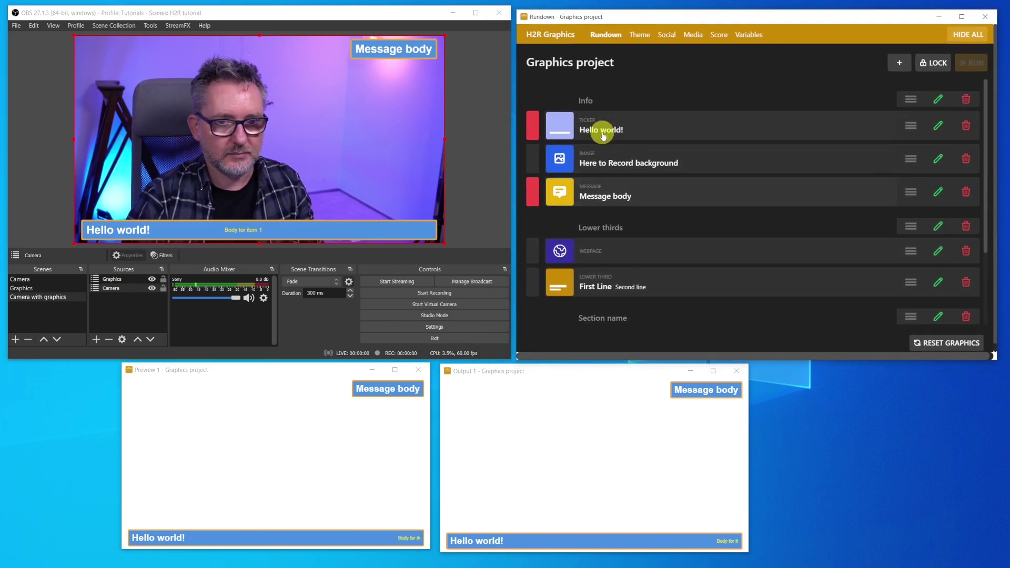
- Retitle the ticker 'Welcome to this session' with items Agenda Topic 1, Agenda topic 2, Agenda
left_click(938, 126)
type("Welc")
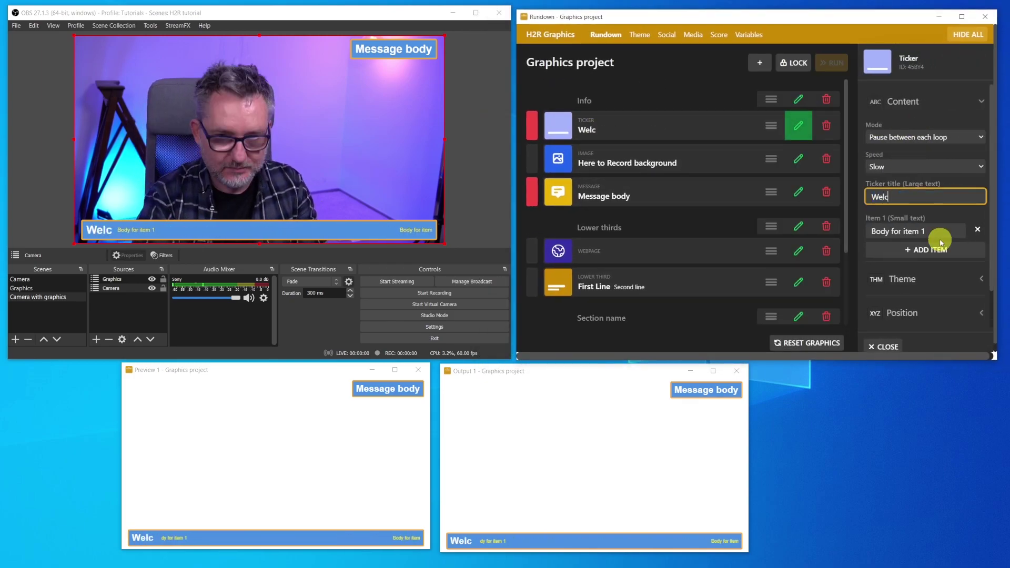
type("ome to this session")
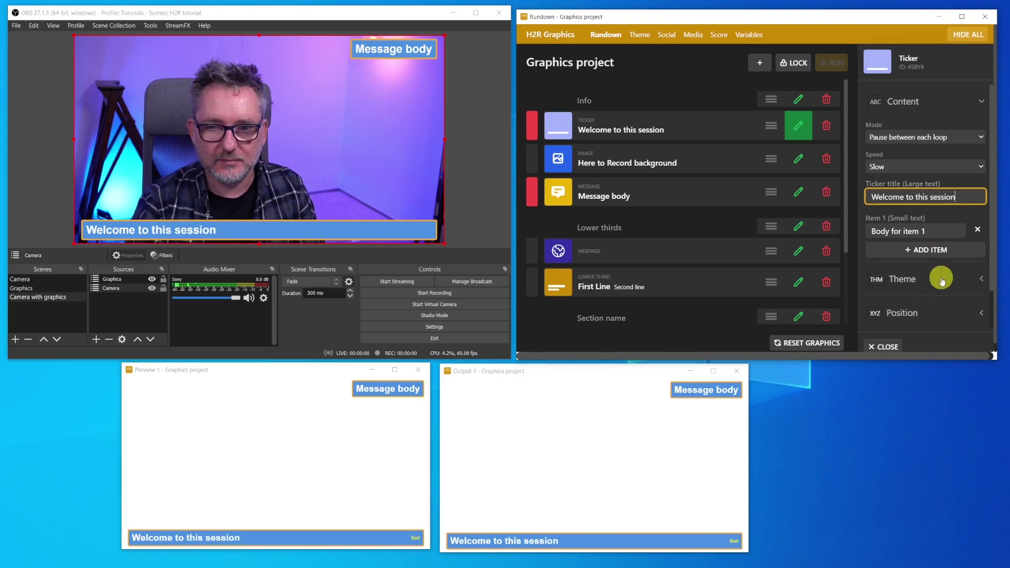
left_click(932, 270)
key("shift+Tab")
key("shift+Tab")
key("shift+Tab")
type("Agenda Topic 1")
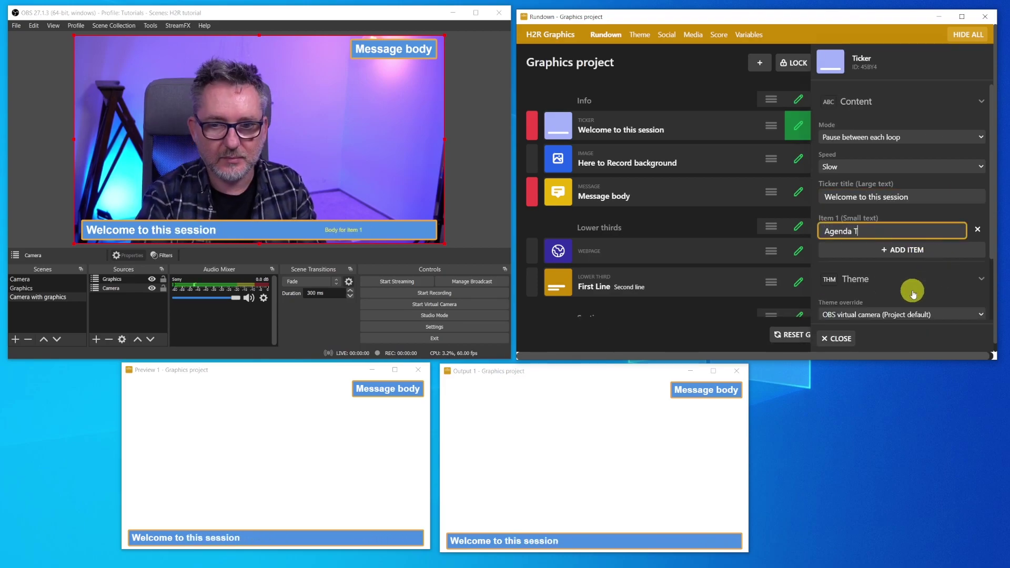
left_click(913, 257)
type("Agenda topic 2")
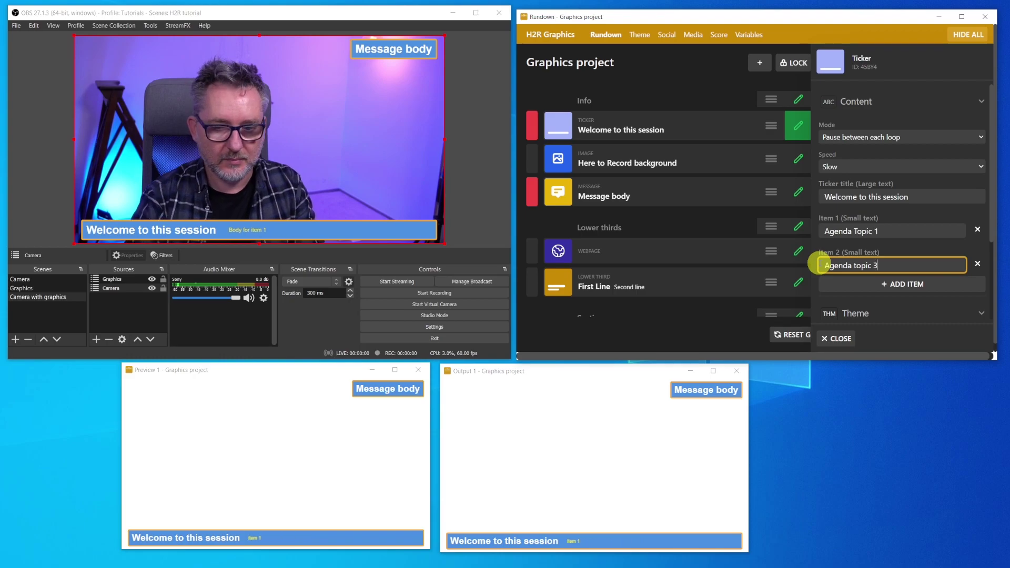
left_click(823, 283)
type("Agenda topic 3")
scroll(909, 267, "down", 3)
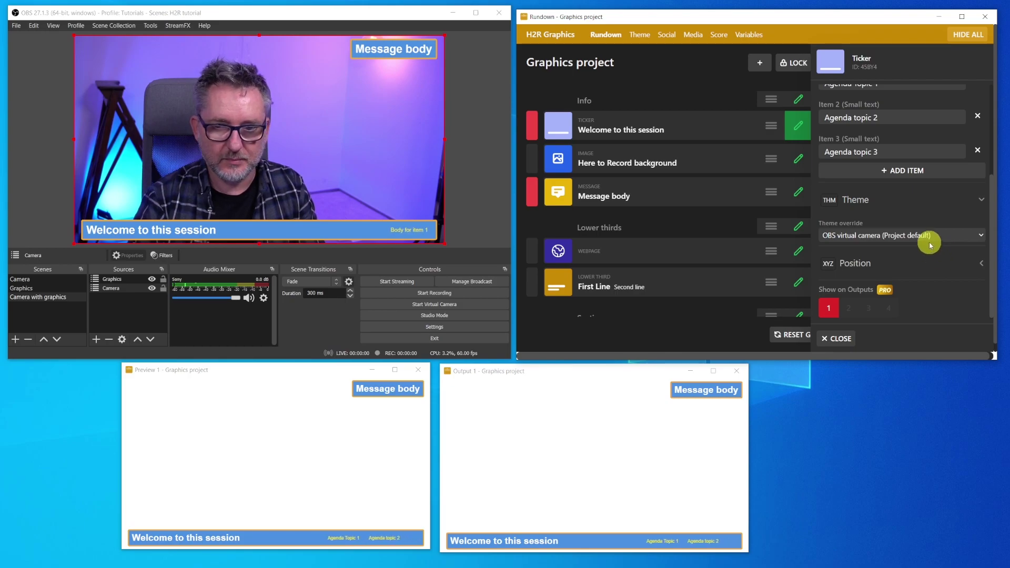
- Try the H2R Orange theme override on the ticker, then revert to the project default
left_click(929, 245)
left_click(871, 258)
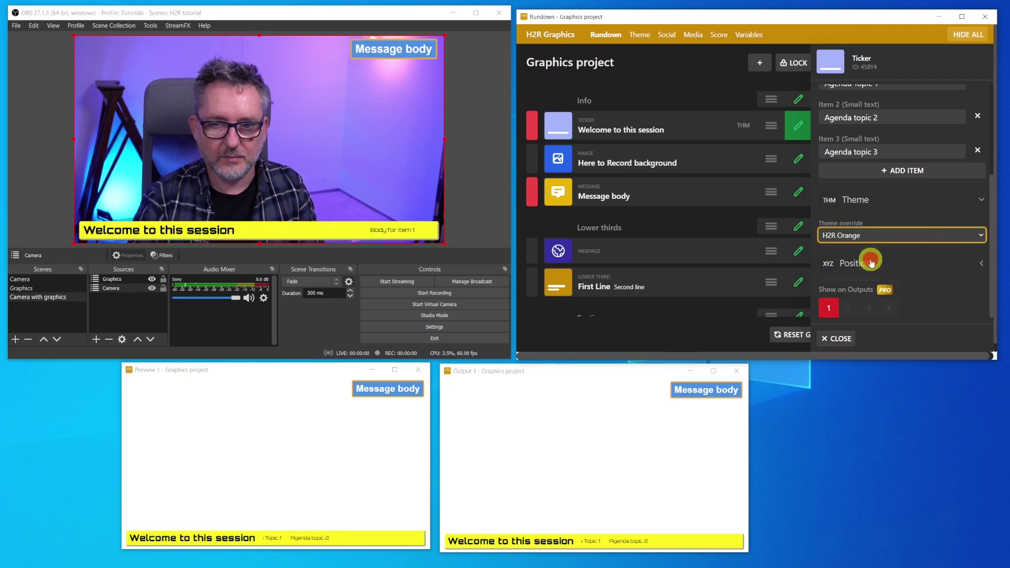
left_click(929, 239)
left_click(901, 296)
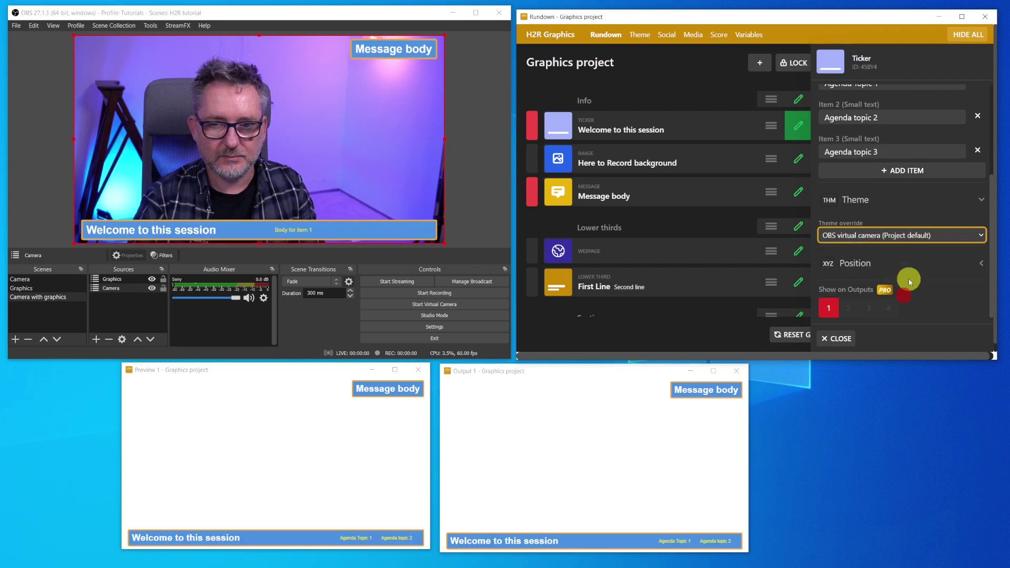
- Reset the ticker's Y offset to 0% and close its settings
left_click(892, 269)
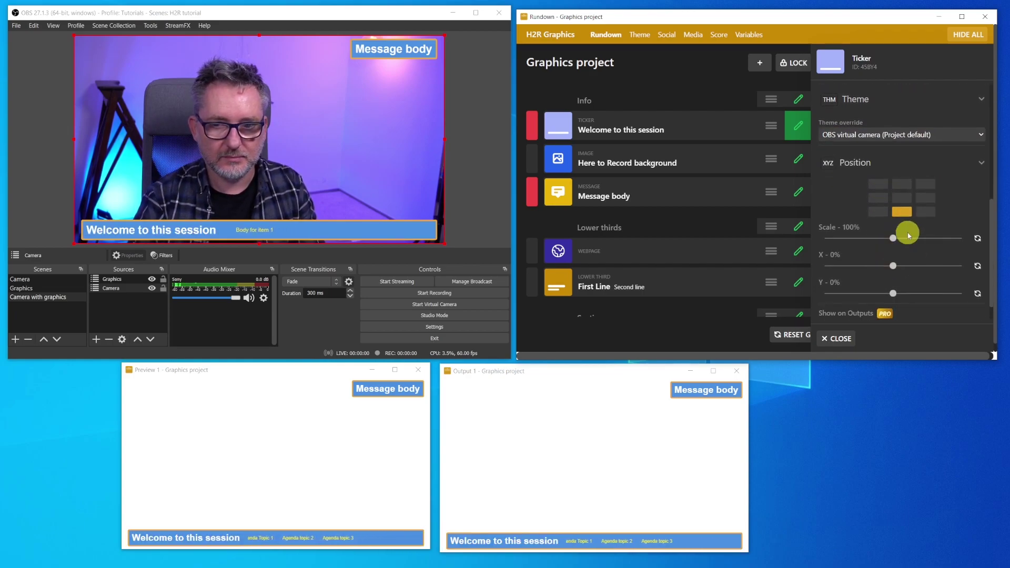
left_click(977, 293)
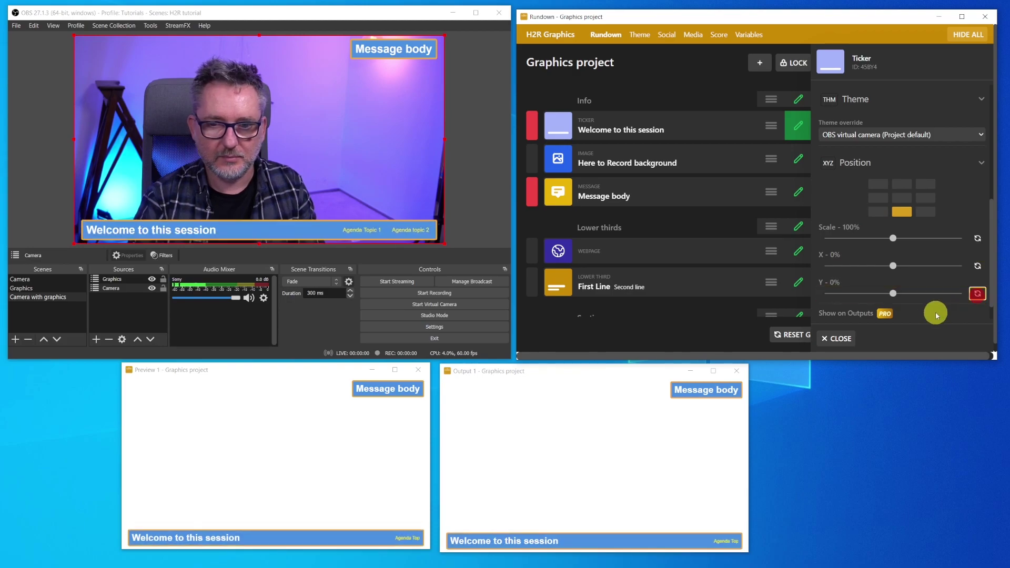
scroll(930, 312, "down", 1)
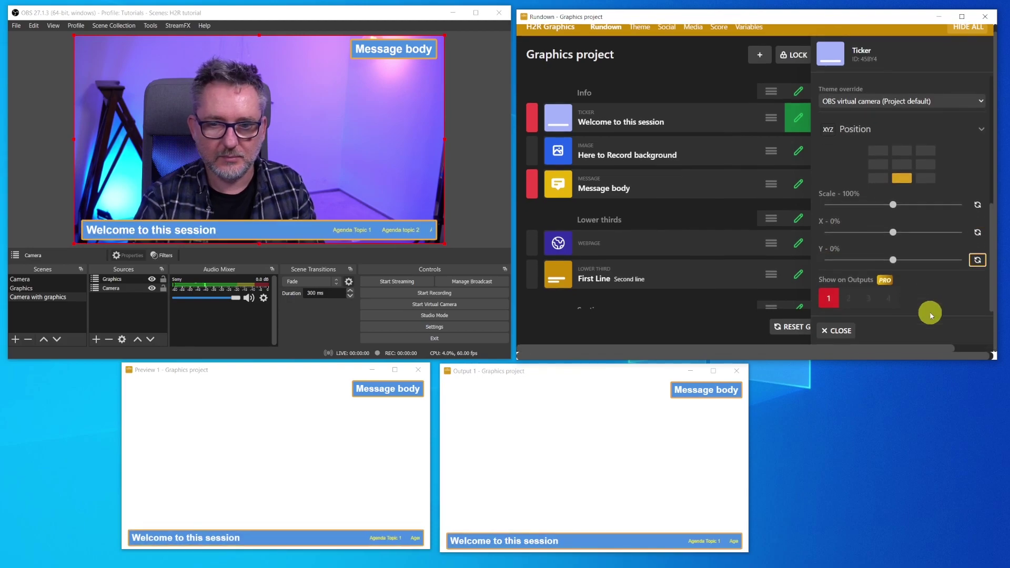
left_click(841, 329)
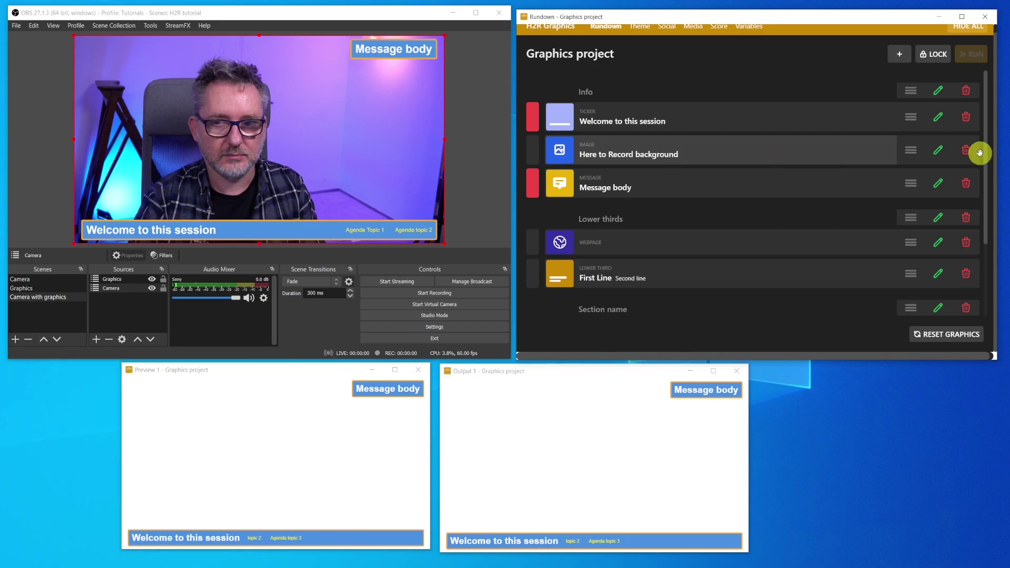
- Set the image graphic to Logo-YouTube-NEW.png and take it on air
left_click(937, 151)
left_click(971, 196)
left_click(926, 213)
scroll(945, 297, "down", 1)
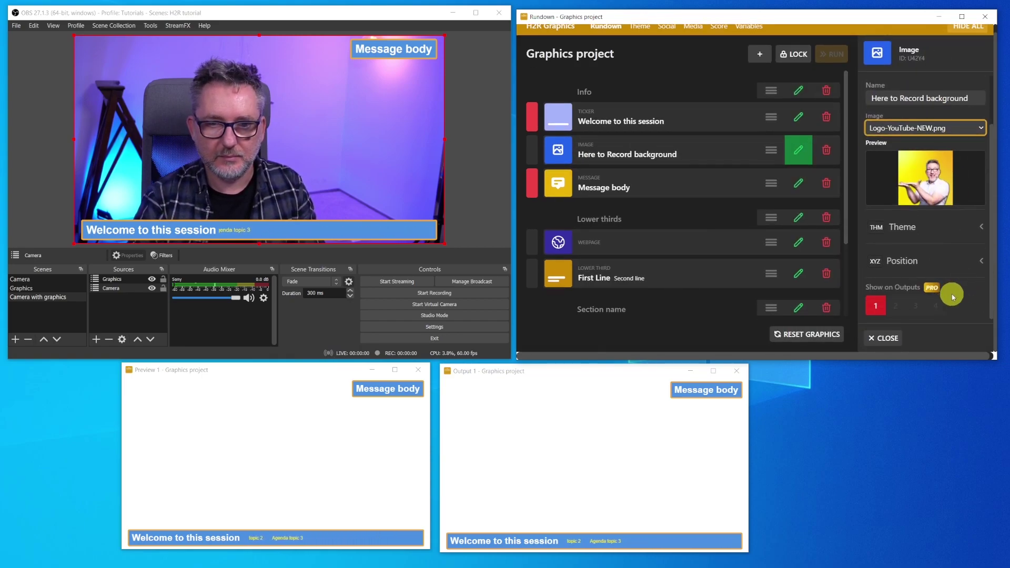
left_click(882, 339)
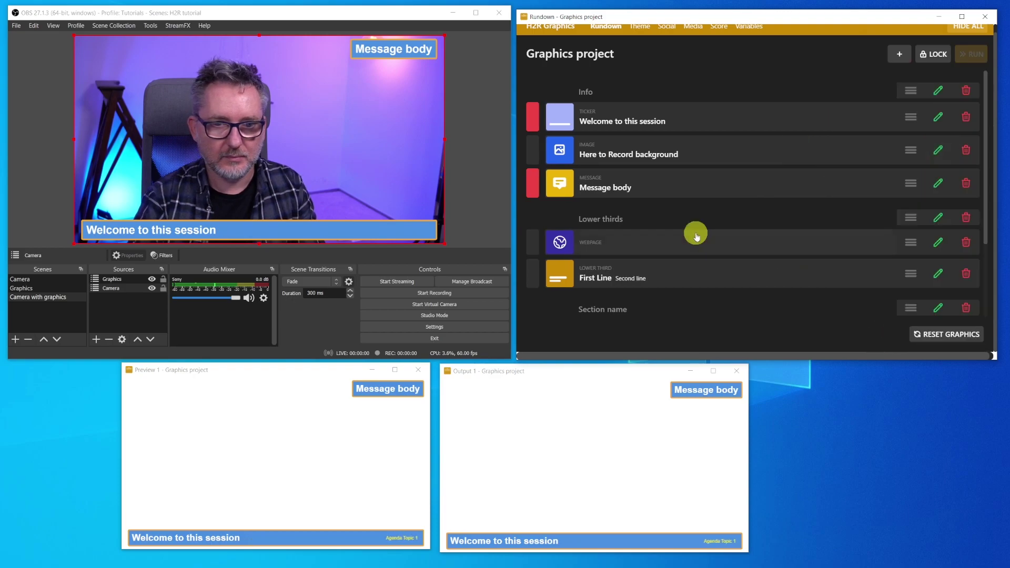
left_click(533, 153)
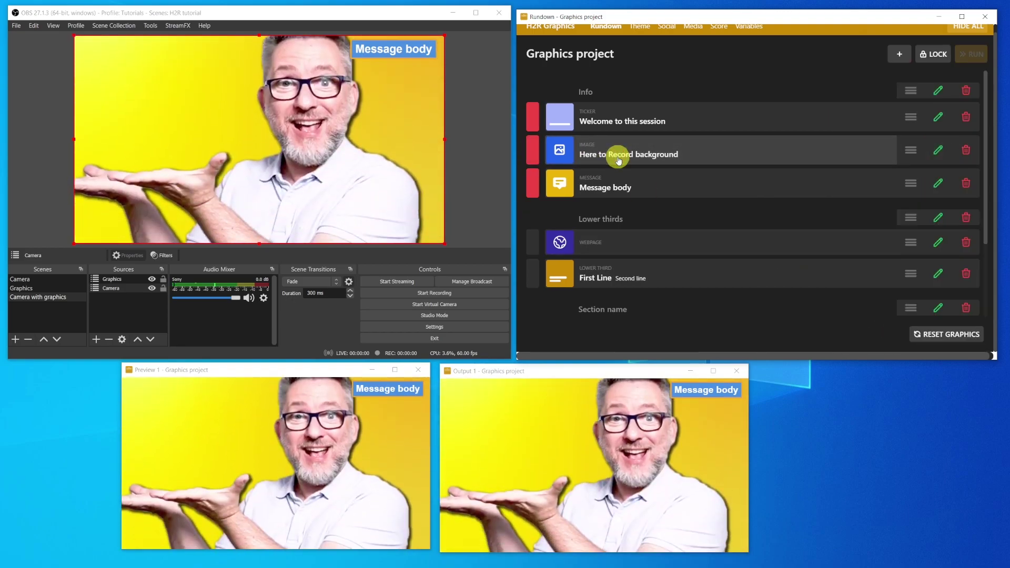
- Scale the logo to 13% and position it at X 38%, Y -30%
left_click(618, 160)
left_click_drag(827, 217, 835, 218)
left_click_drag(892, 245, 873, 273)
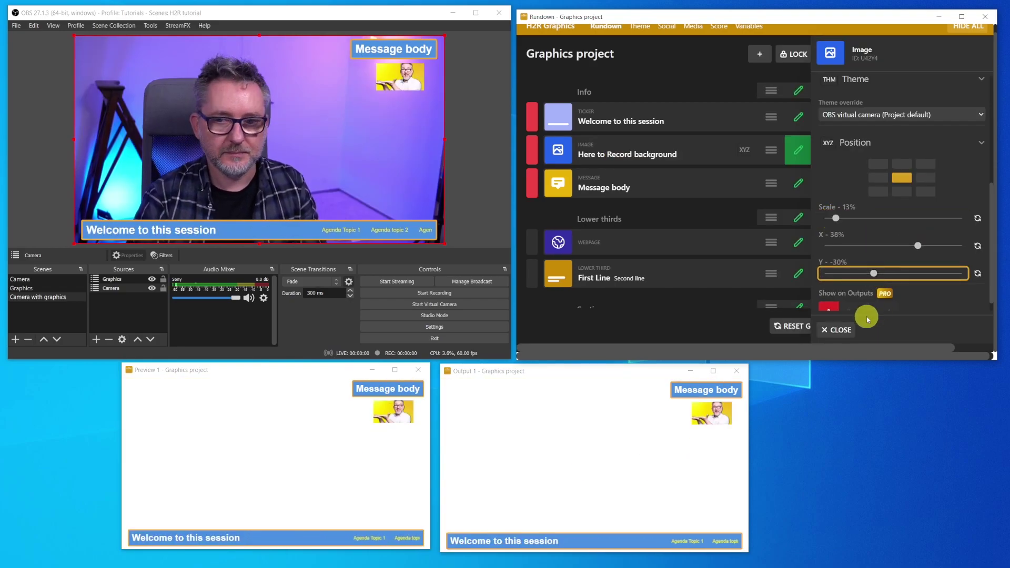
left_click(833, 331)
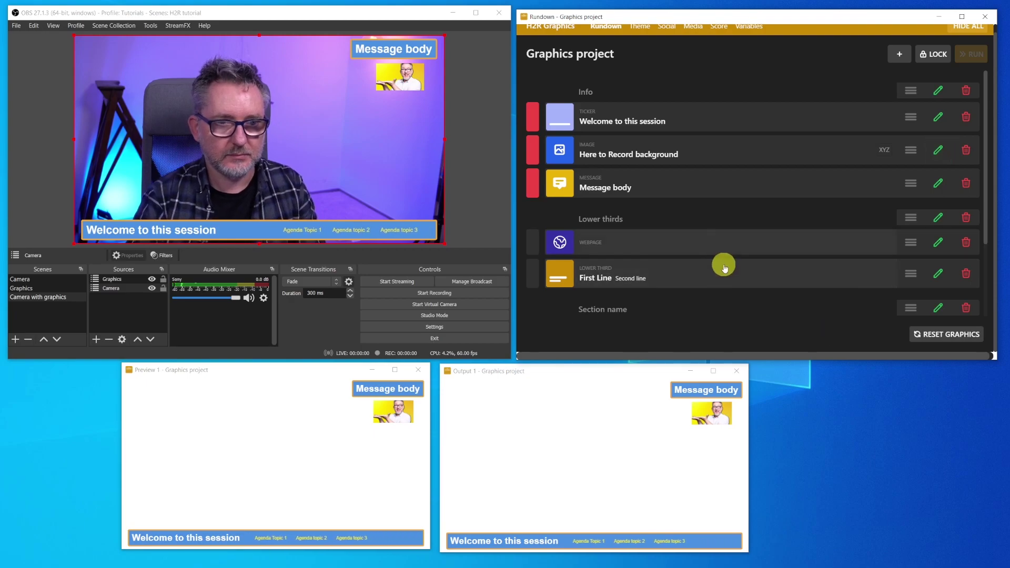
- Change the message graphic's text to 'Title'
left_click(941, 184)
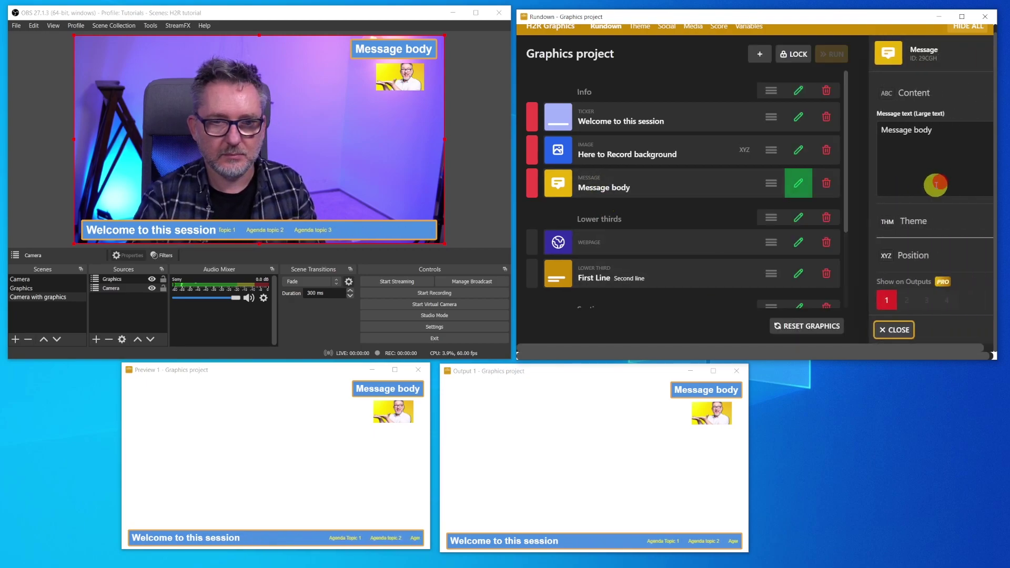
triple_click(885, 168)
type("Title")
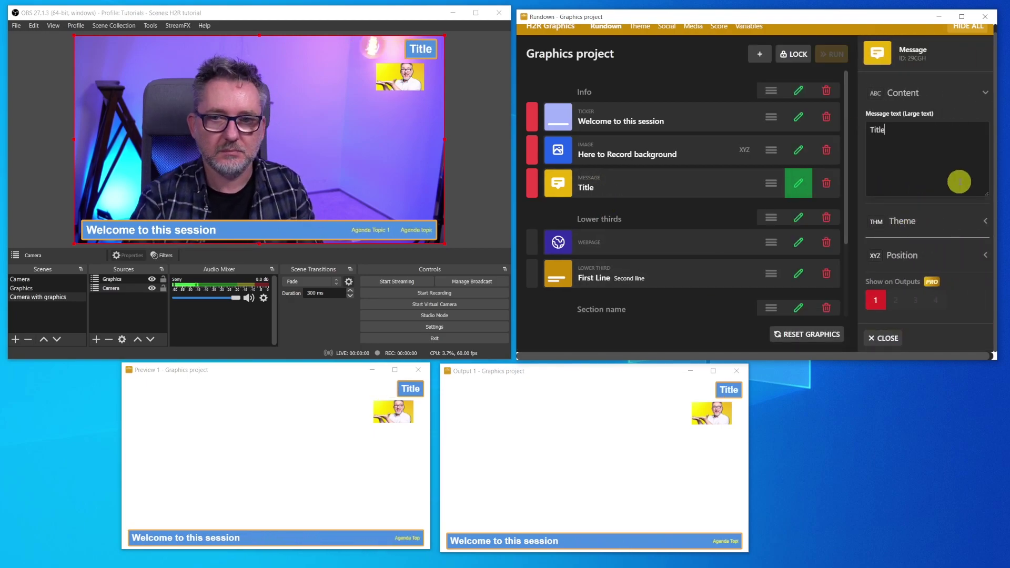
left_click(888, 339)
scroll(725, 314, "down", 1)
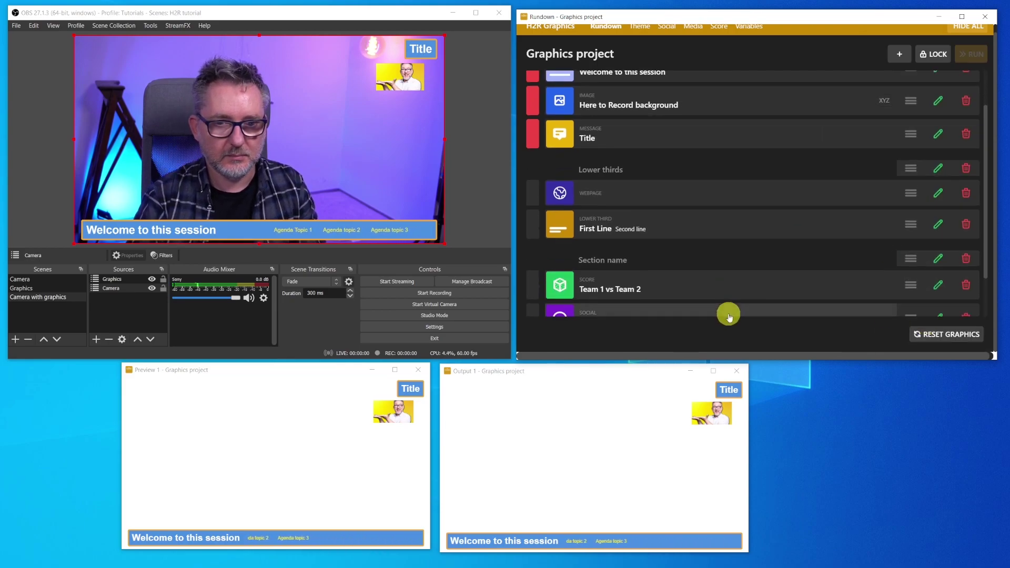
- Put the lower third on air with the presenter's name over 'Facilitator', raised to Y -11%
left_click(604, 225)
left_click(940, 220)
triple_click(868, 128)
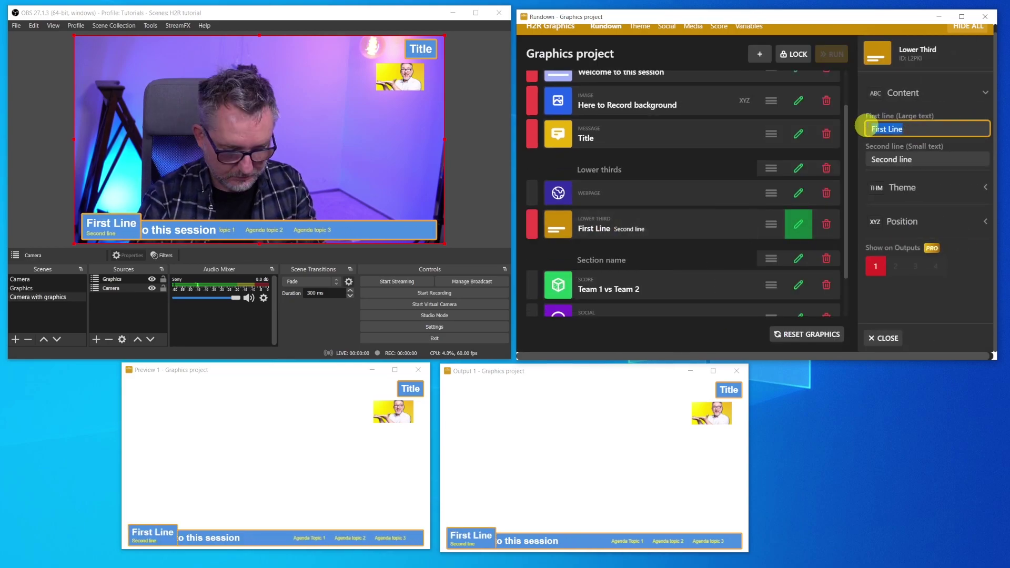
type("Enrico Zamparo")
triple_click(915, 160)
type("Faci")
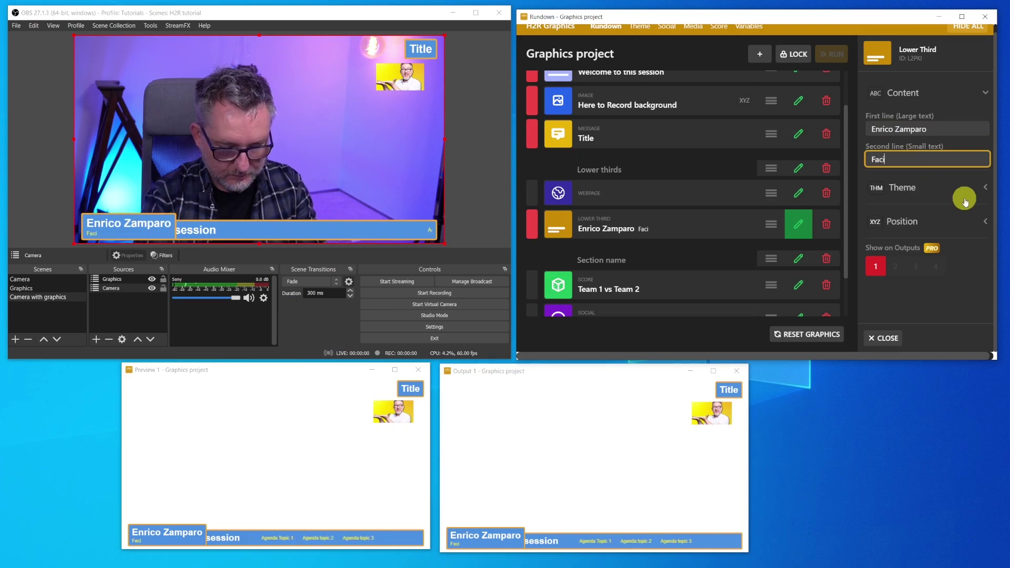
type("litator")
left_click(953, 221)
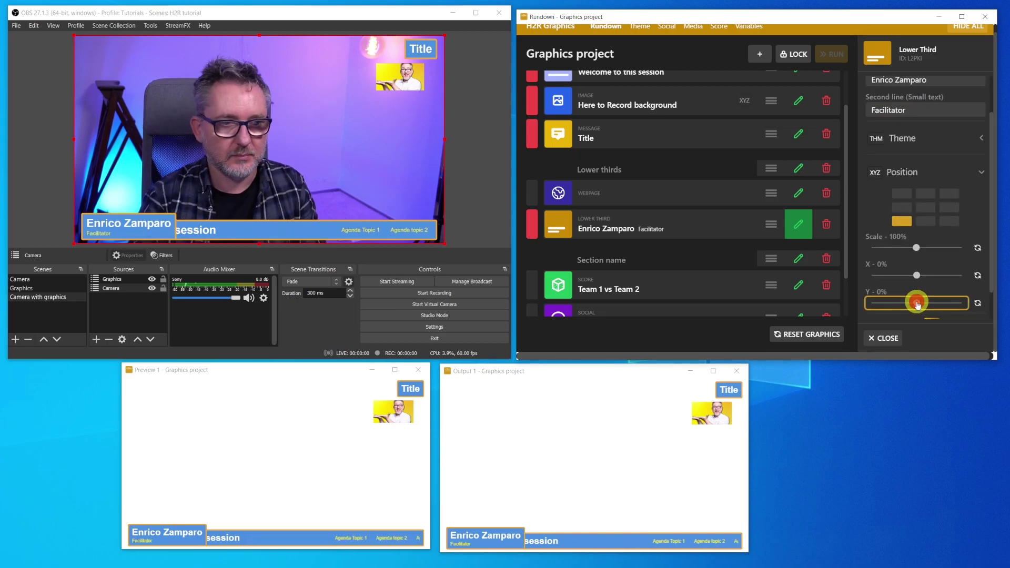
left_click_drag(917, 304, 913, 304)
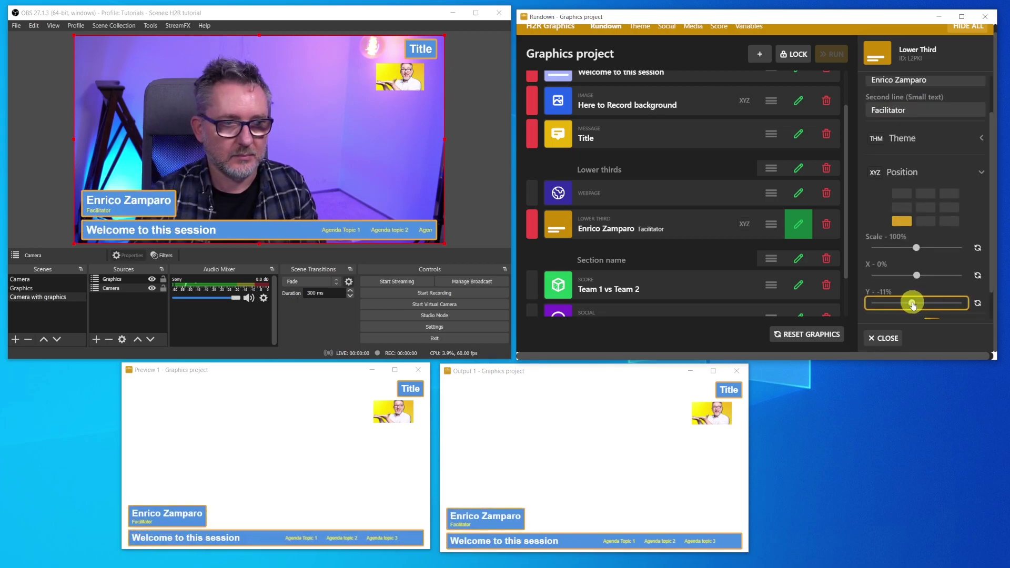
scroll(627, 141, "down", 1)
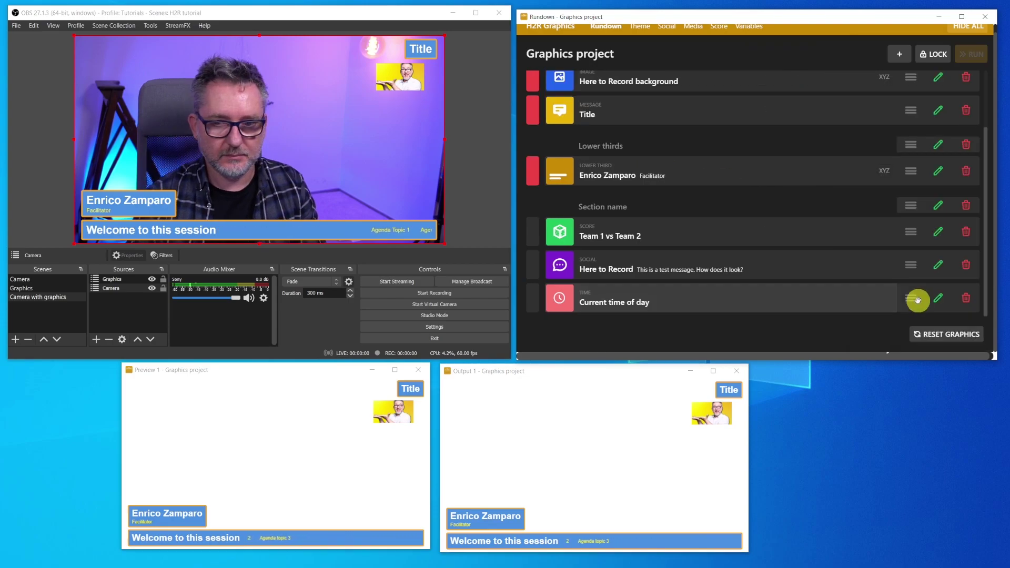
- Make the time graphic a 00:05:00 countdown and toggle it on air
left_click(940, 304)
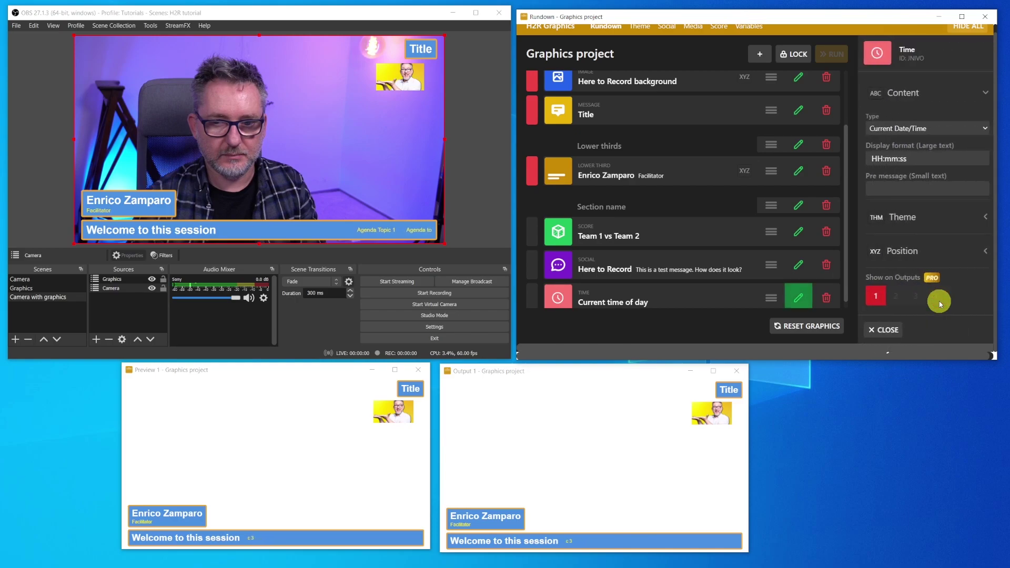
left_click(974, 130)
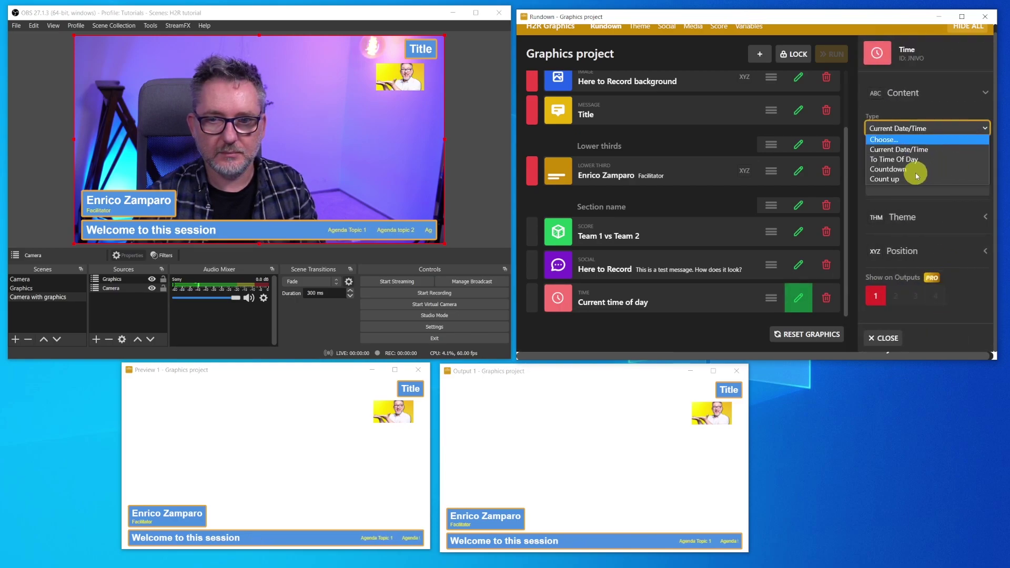
left_click(894, 168)
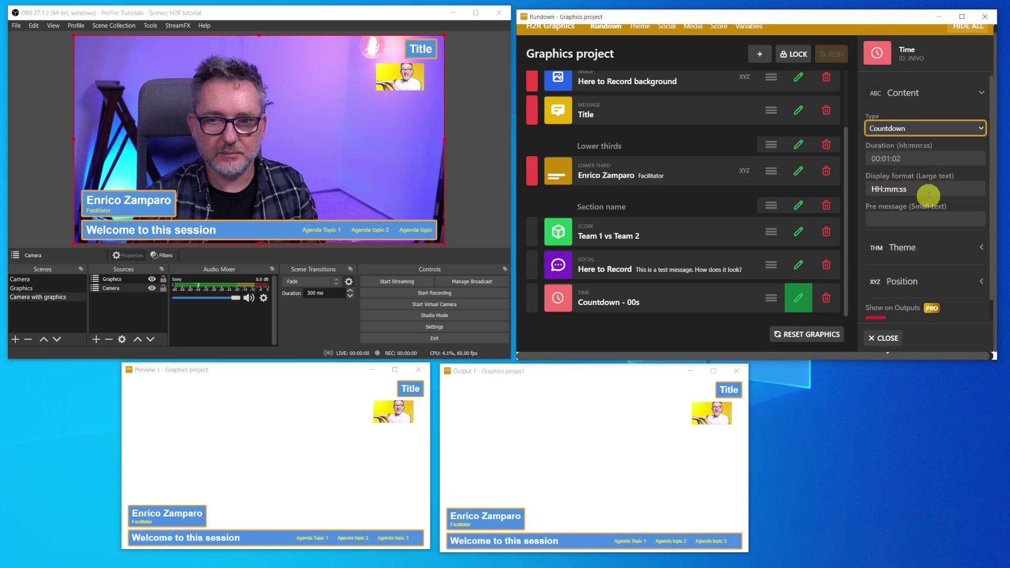
triple_click(926, 167)
type("00:05:00")
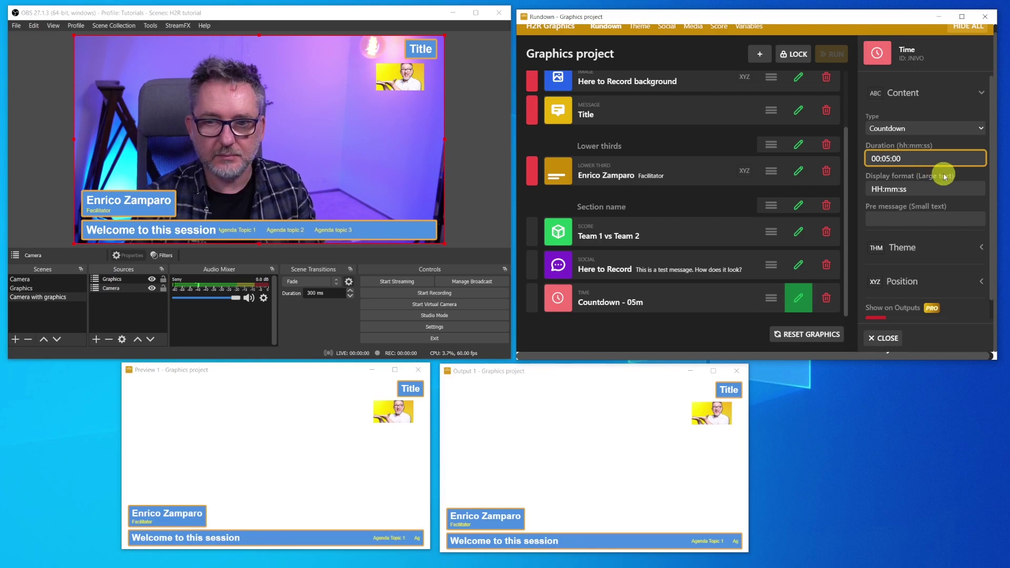
scroll(932, 247, "down", 1)
scroll(931, 253, "down", 1)
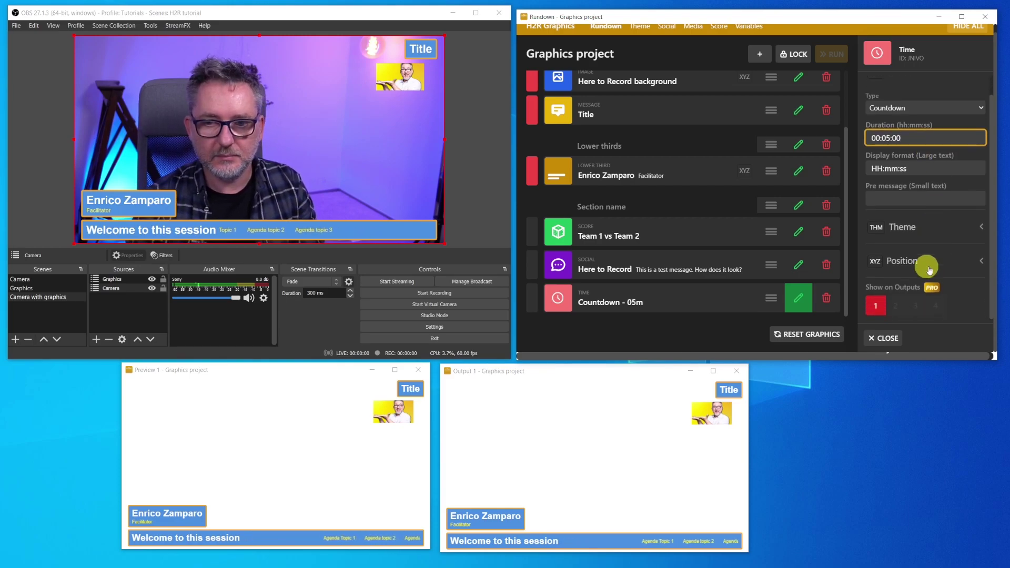
left_click(894, 347)
left_click(653, 310)
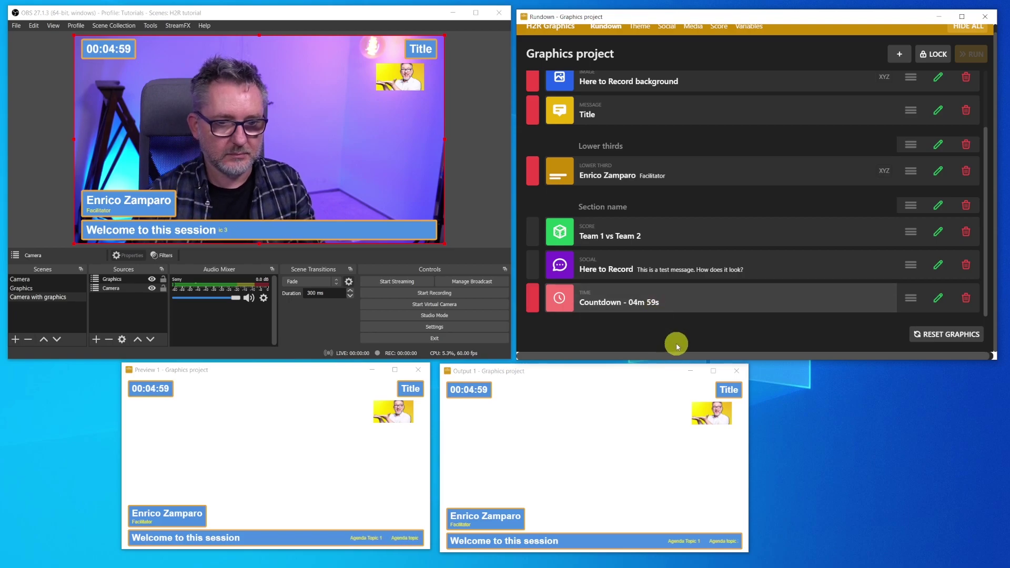
left_click(647, 308)
- Take the countdown, title and lower third off air and put the Here to Record social message live
left_click(663, 168)
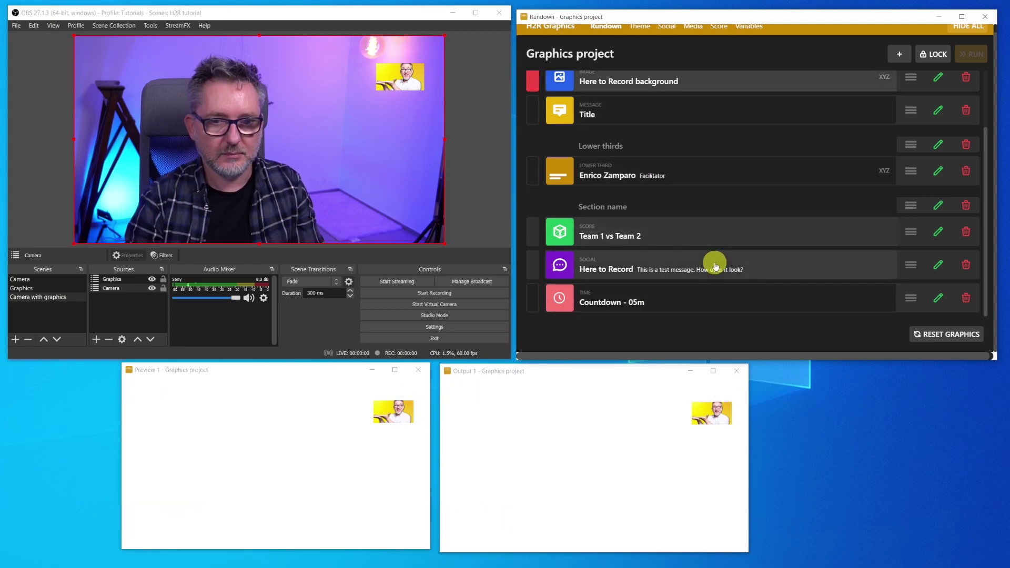
left_click(714, 267)
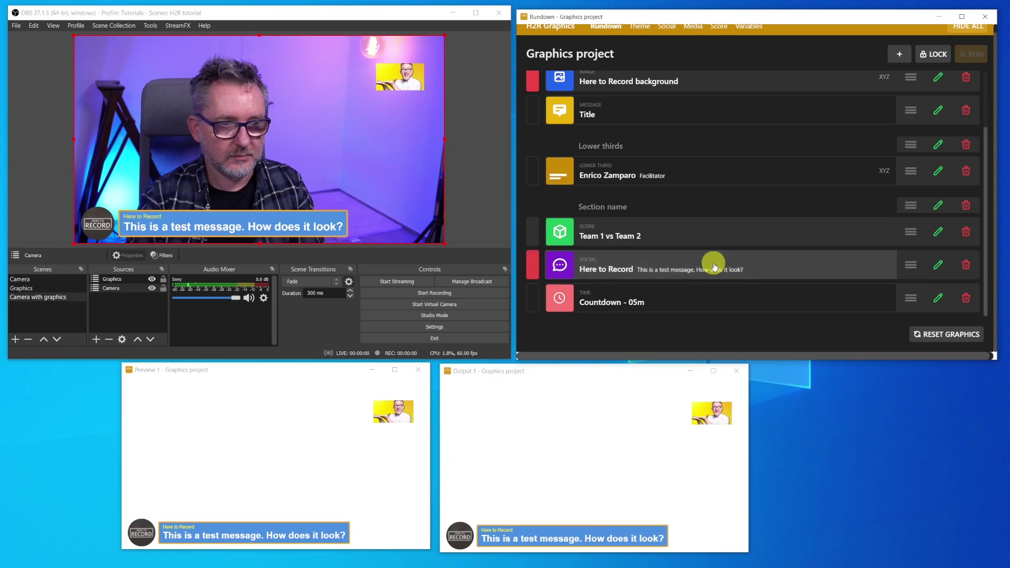